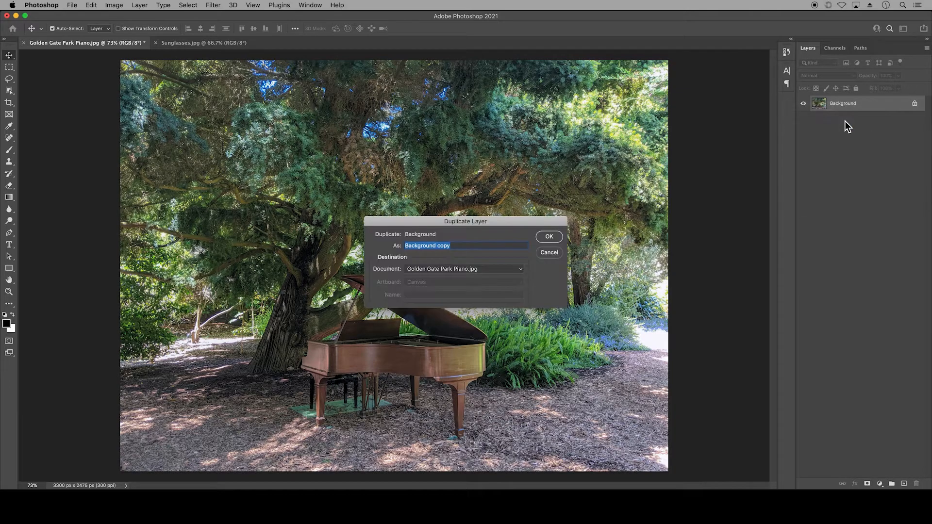
- Duplicate the Background layer and enter "tranquillity" as a vertical type mask down the photo's right side
left_click(549, 239)
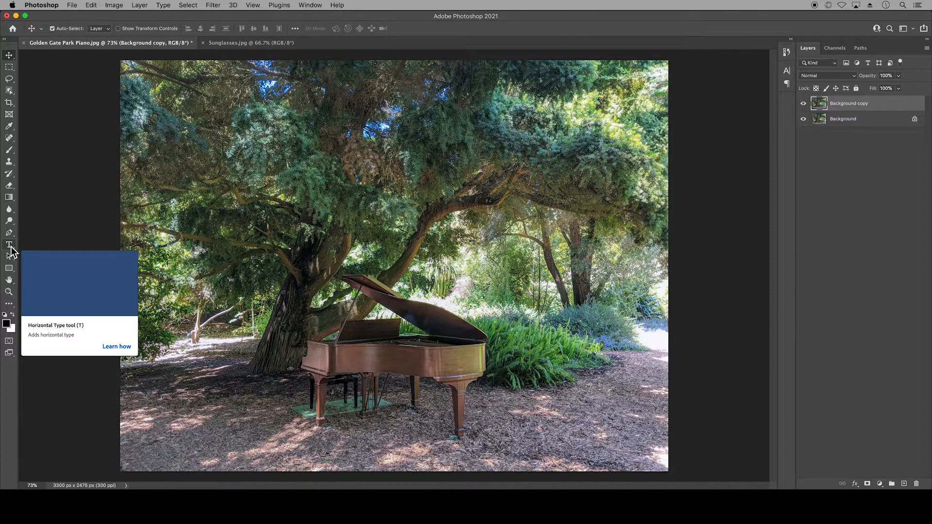
left_click_drag(10, 248, 92, 270)
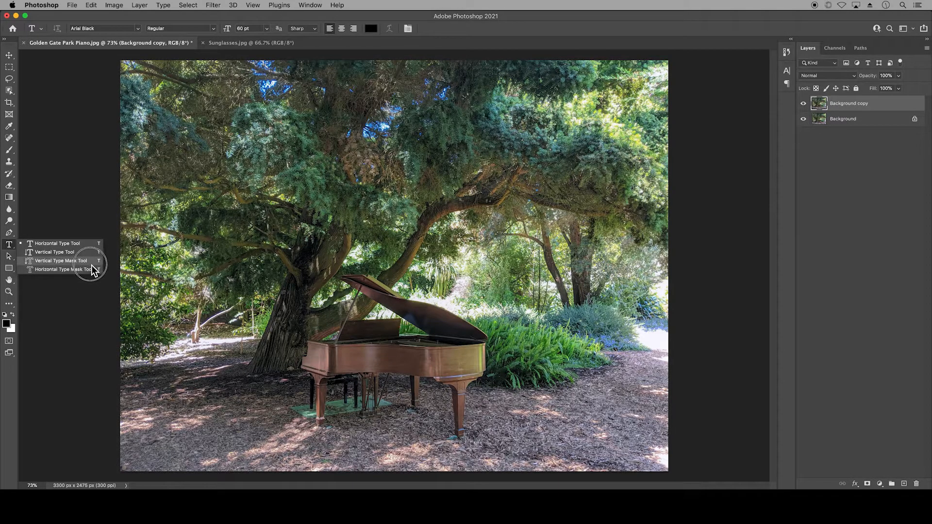
left_click(90, 262)
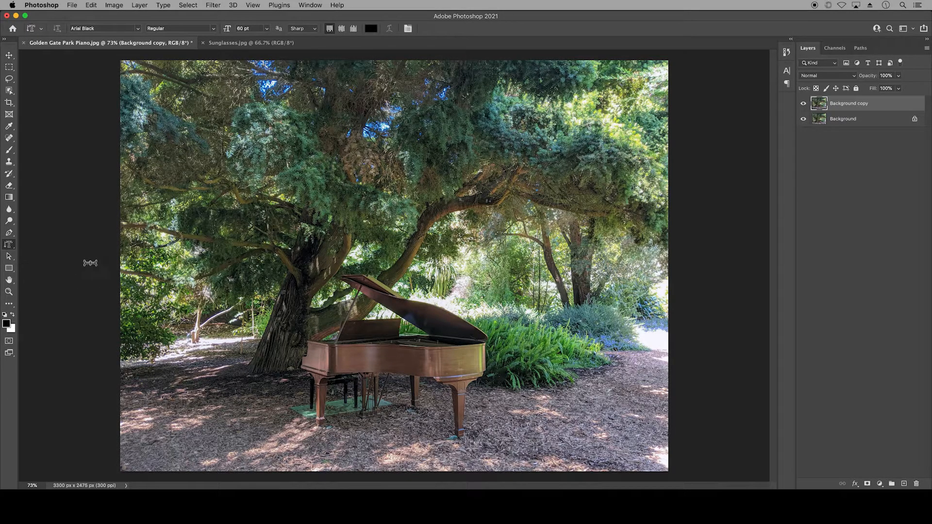
left_click(557, 75)
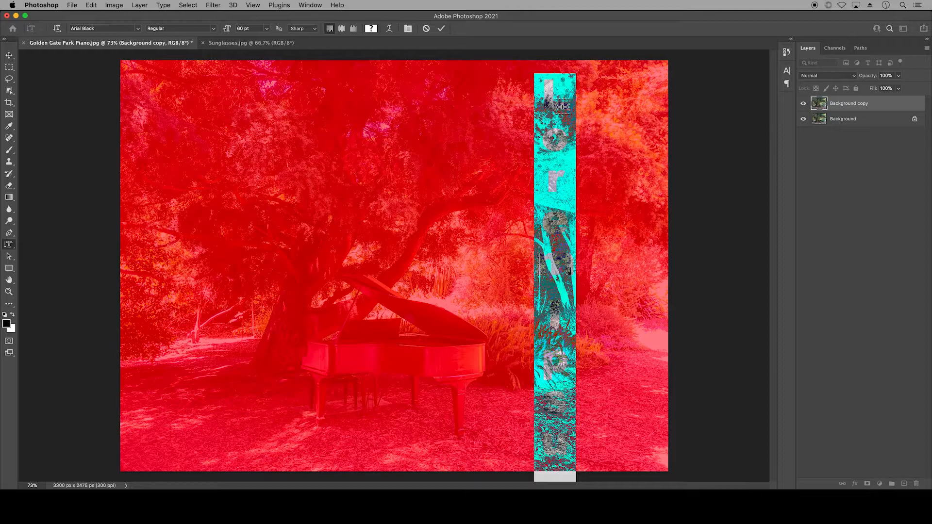
type("tranquilli")
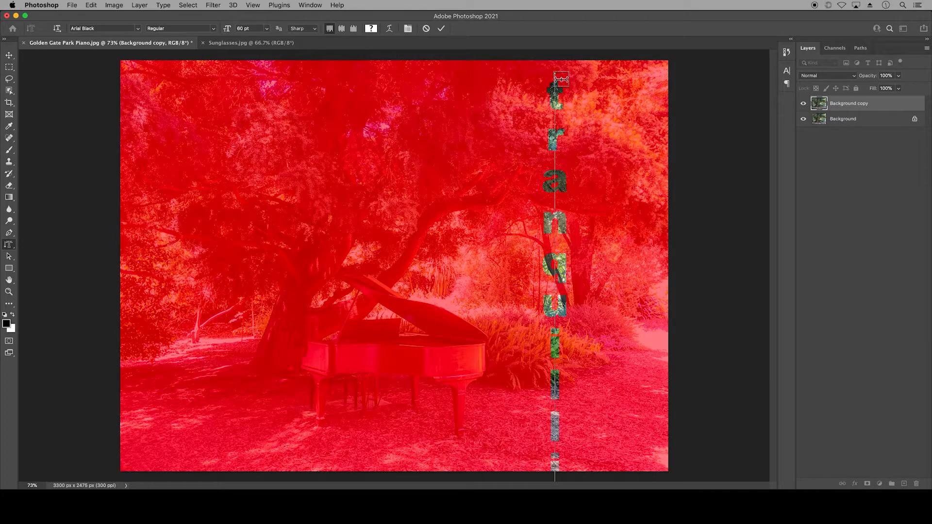
- Select the vertical type mask text and review its font, style, size and anti-aliasing options
double_click(561, 80)
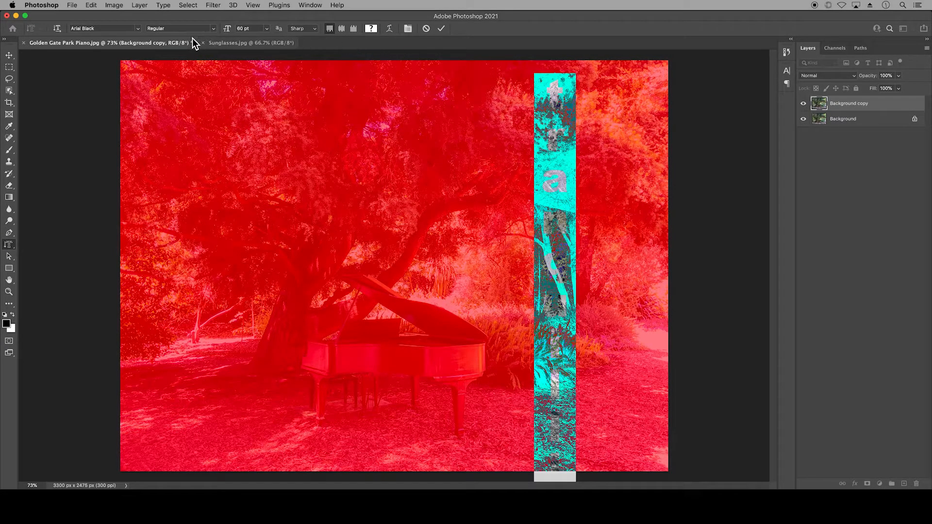
left_click(138, 30)
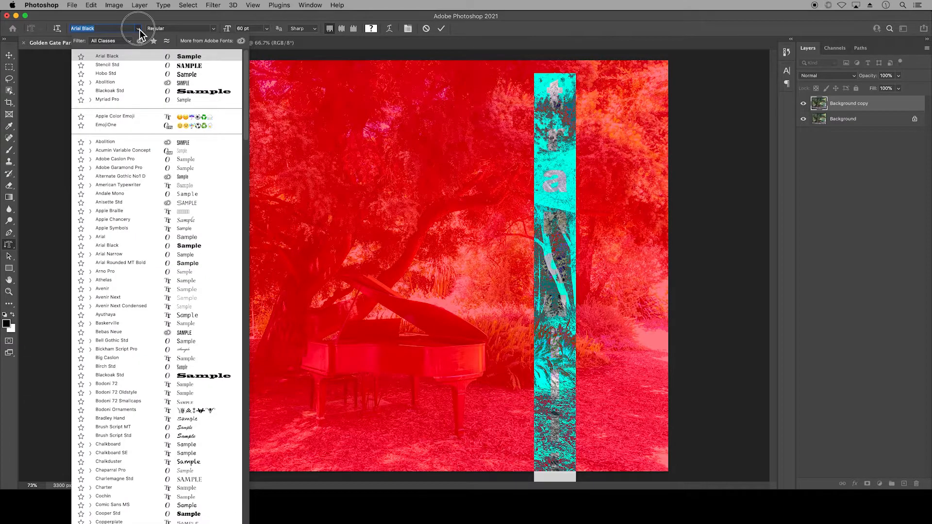
left_click(214, 28)
left_click(214, 25)
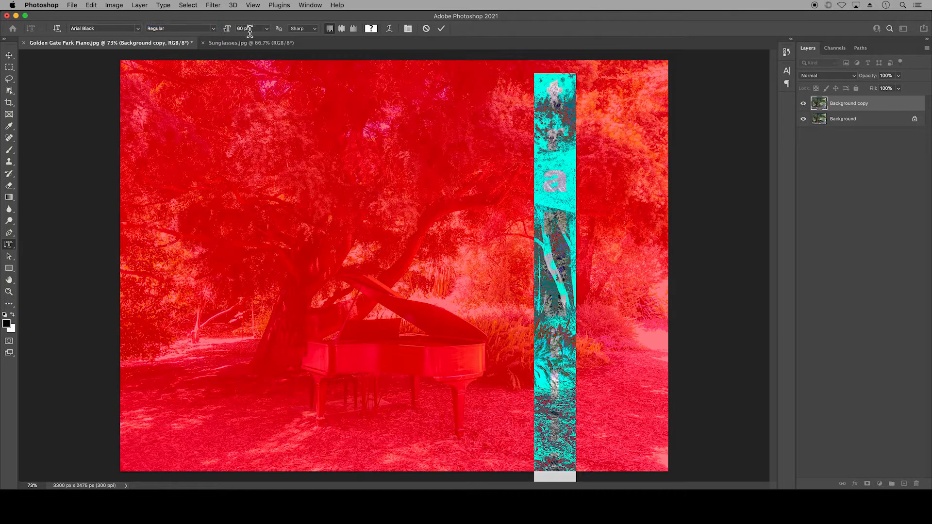
left_click(266, 29)
left_click(267, 29)
left_click(314, 29)
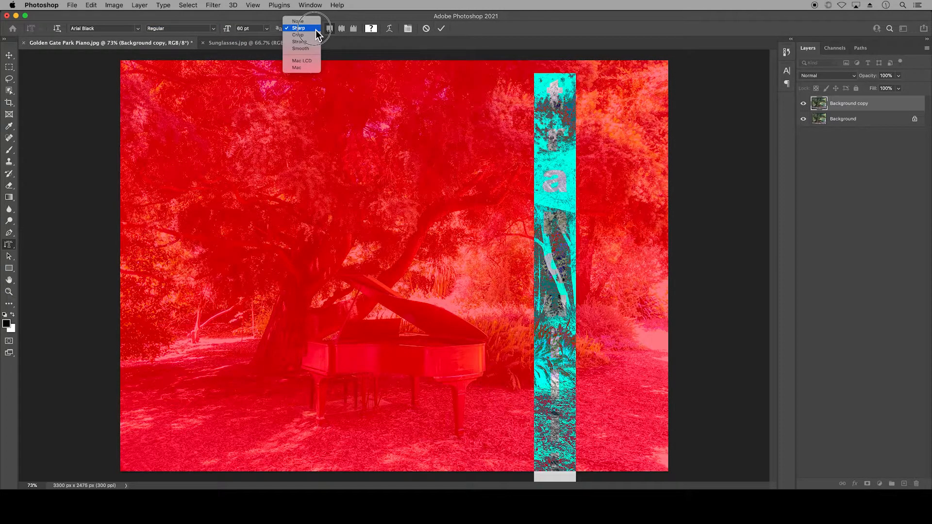
left_click(316, 30)
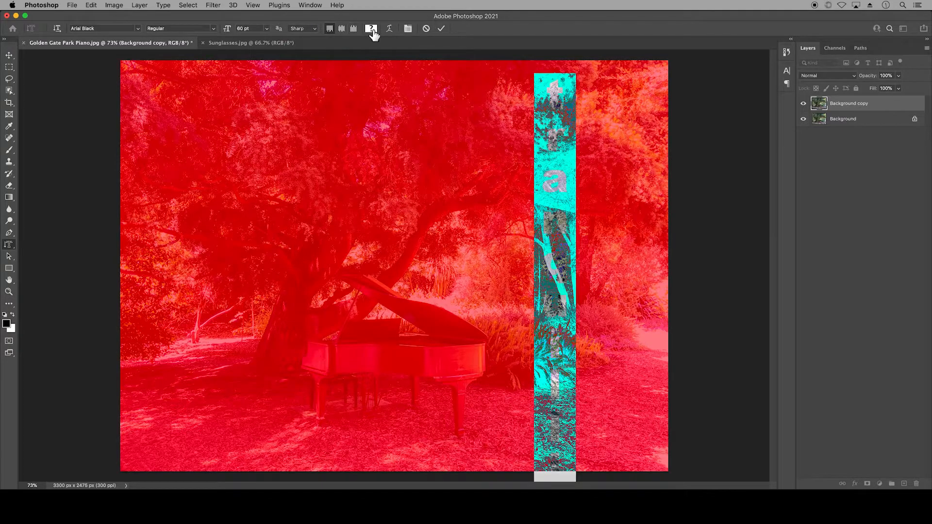
- Set the tracking of the selected vertical text to -250 in the character settings
left_click(408, 28)
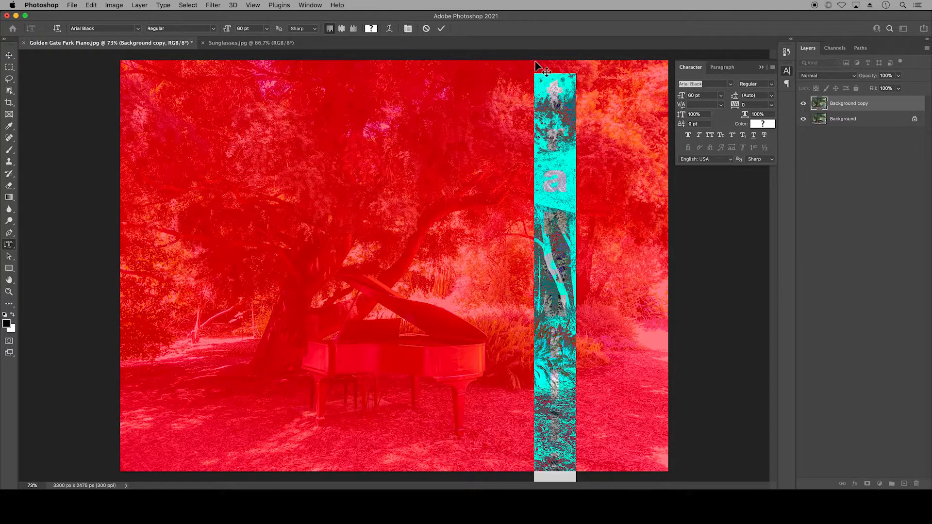
left_click(772, 107)
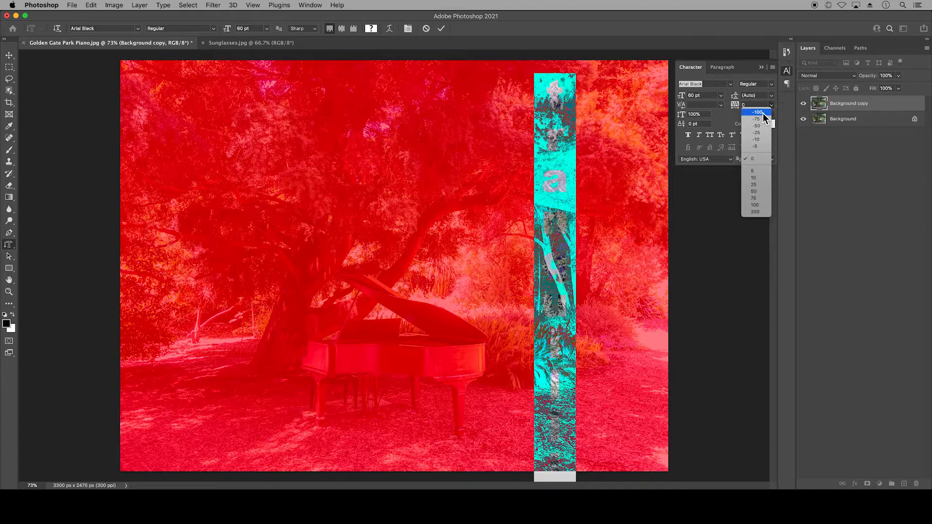
left_click(762, 112)
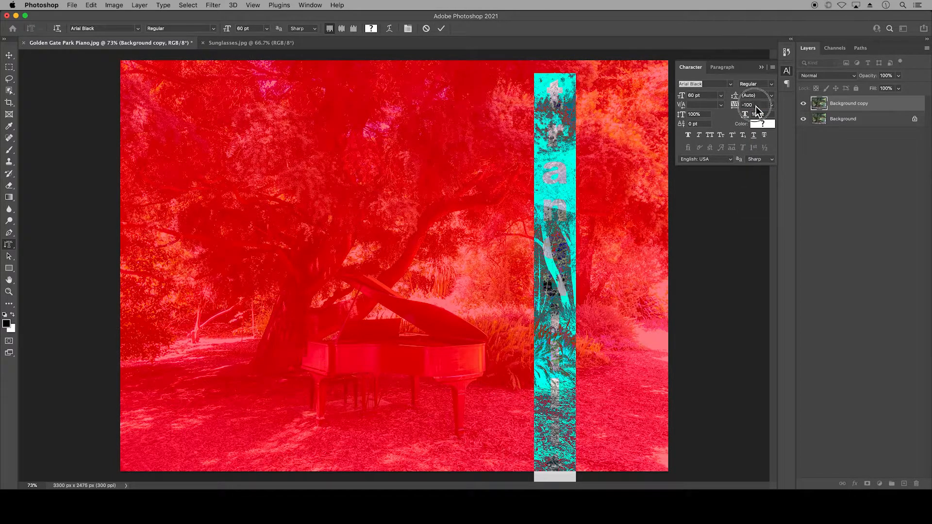
left_click(756, 105)
key("Right")
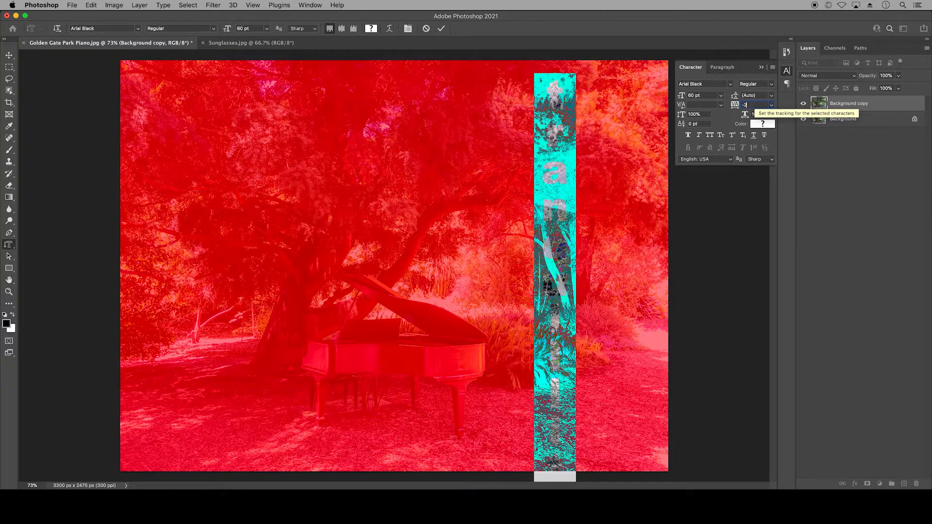
key("Return")
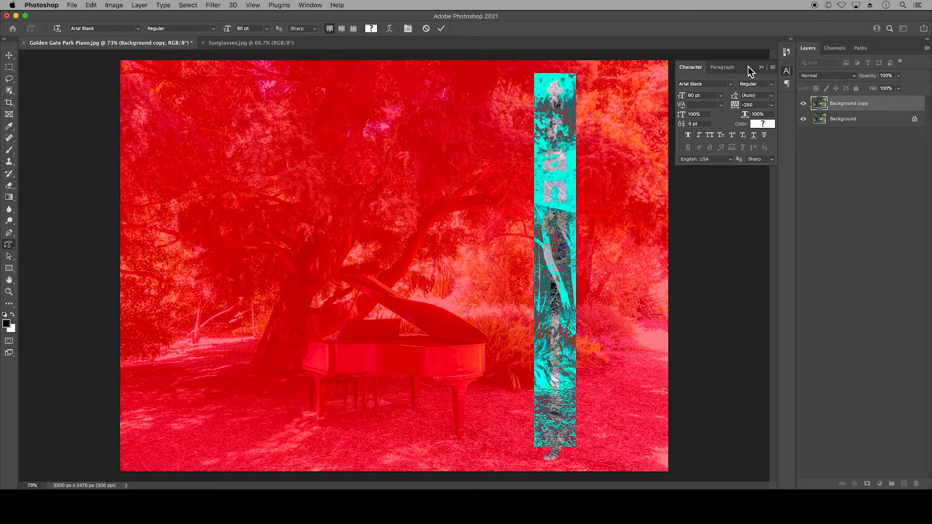
left_click(765, 68)
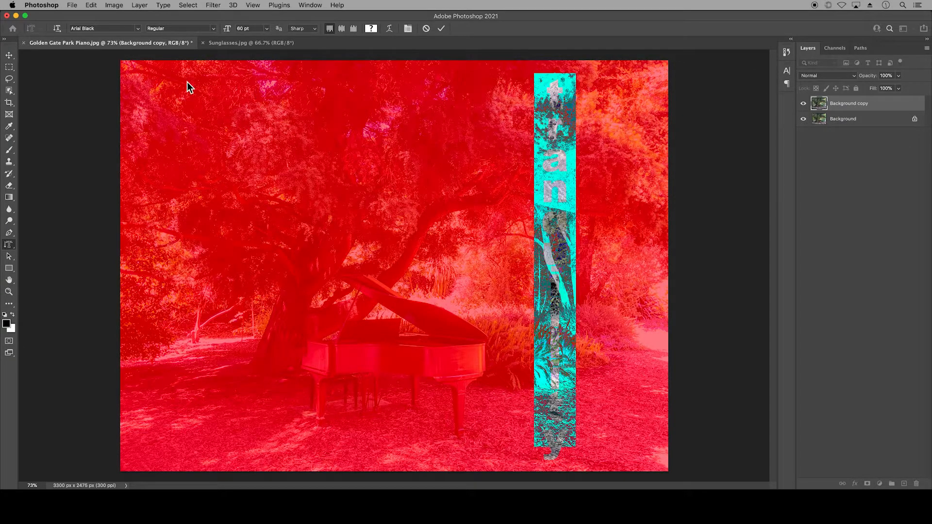
- Convert the vertical type mask into a selection with the Lasso tool and reposition it closer to the photo's right edge
left_click(9, 80)
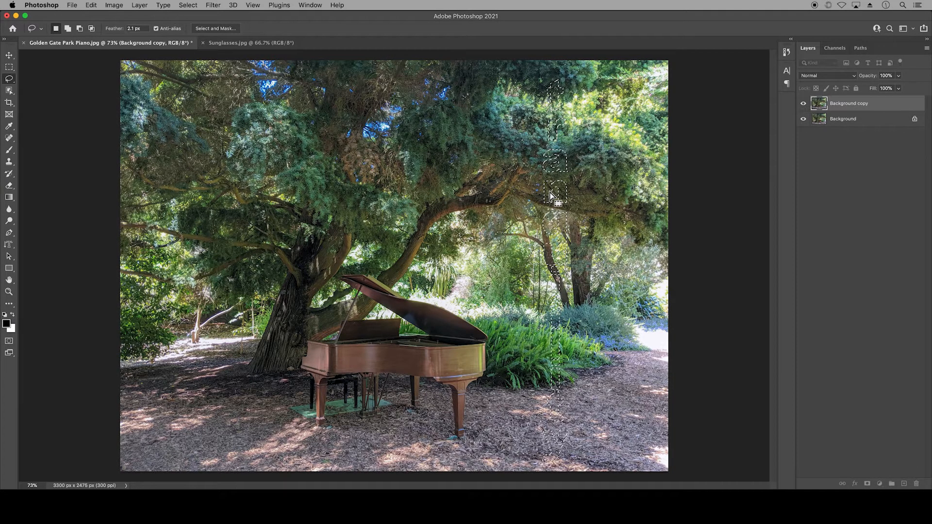
left_click_drag(552, 196, 582, 196)
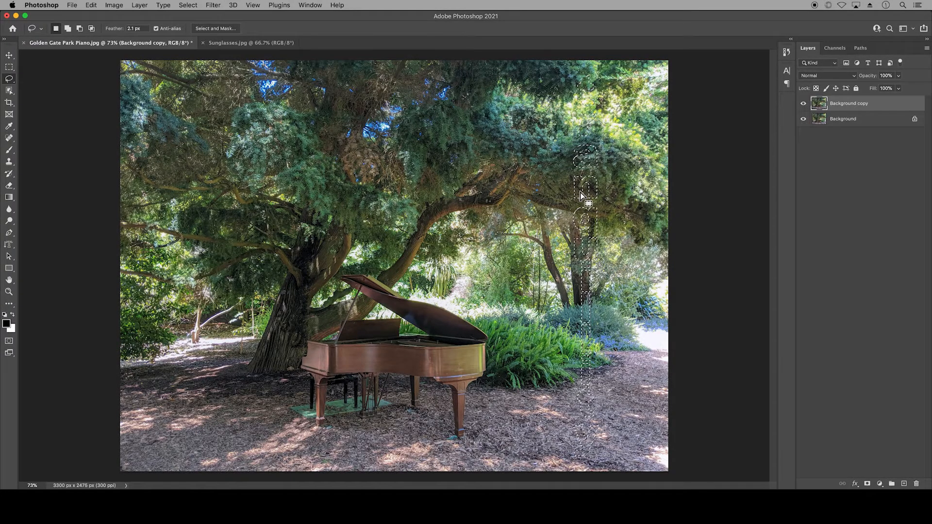
key("shift+Left")
key("shift+Left")
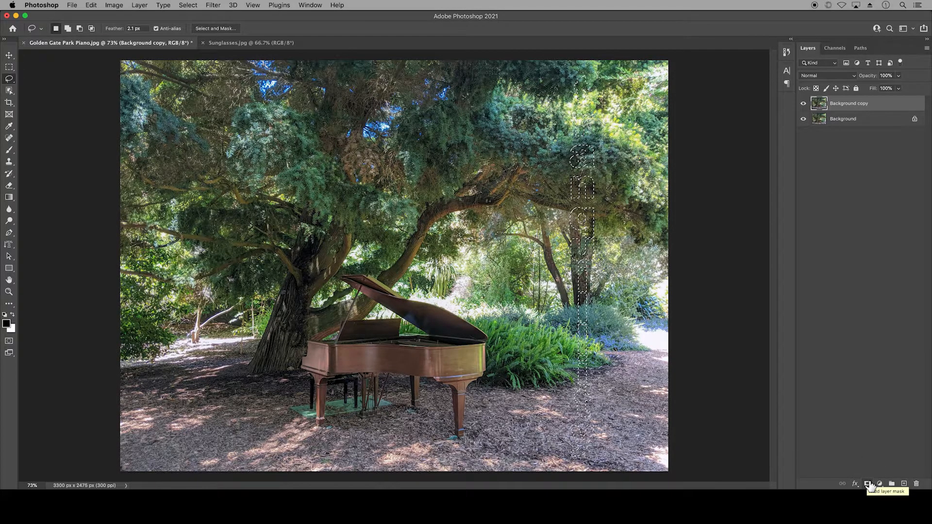
- Add a layer mask to Background copy from the text selection and hide the Background layer
left_click(868, 484)
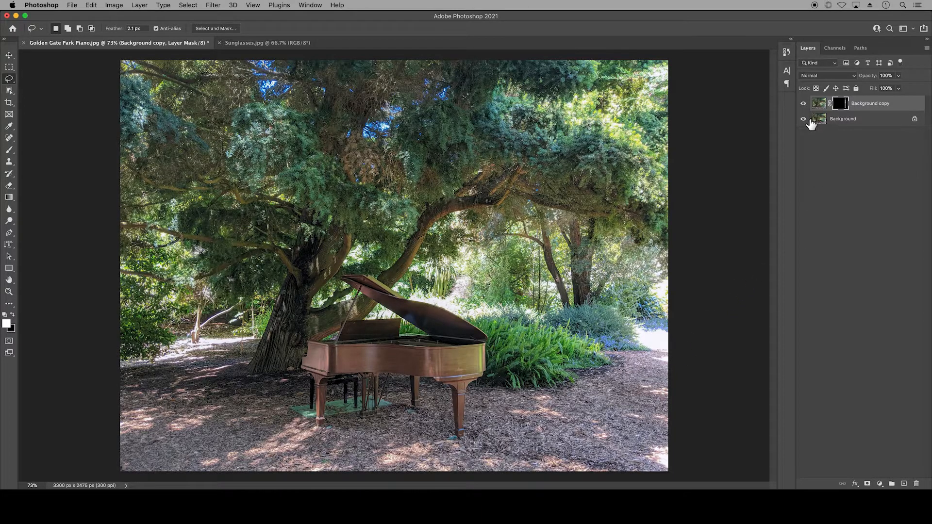
left_click(805, 119)
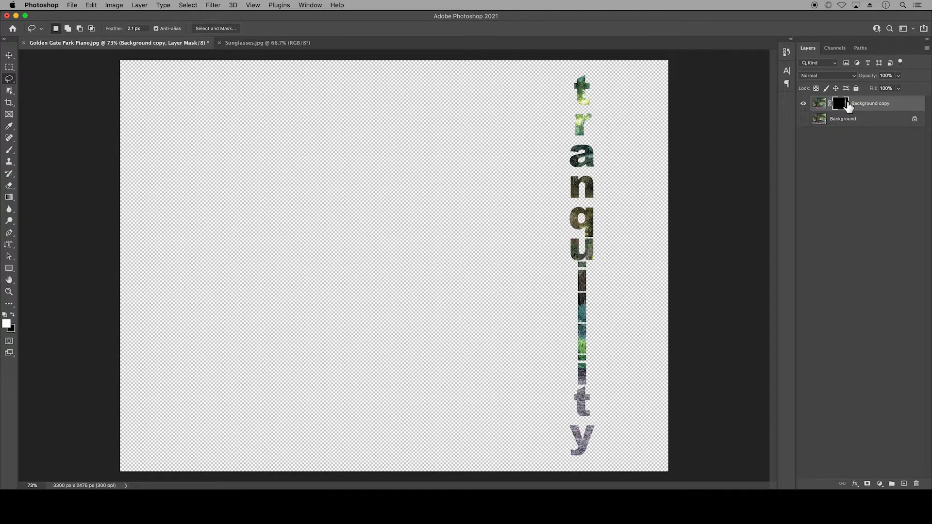
- Delete the Background copy layer mask without applying it and enter "tranquillity" again with the Vertical Type Mask tool
left_click(917, 485)
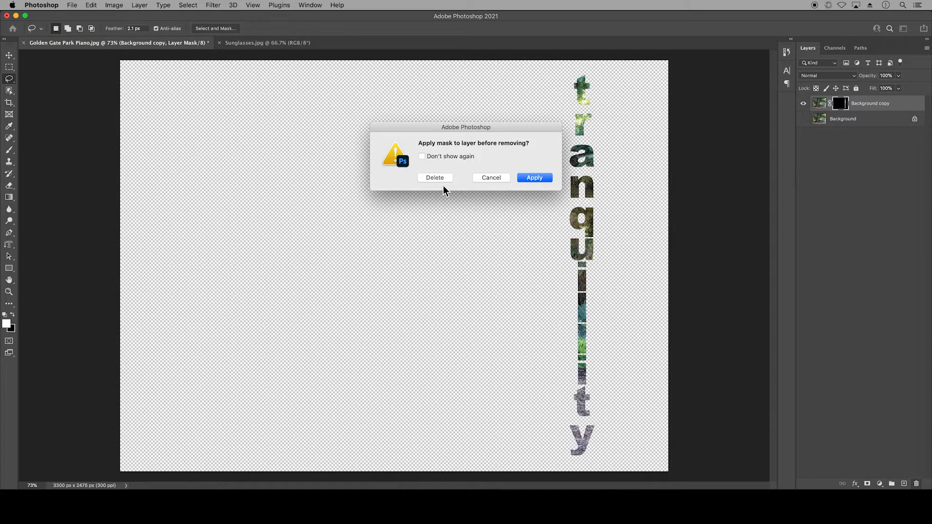
left_click(435, 177)
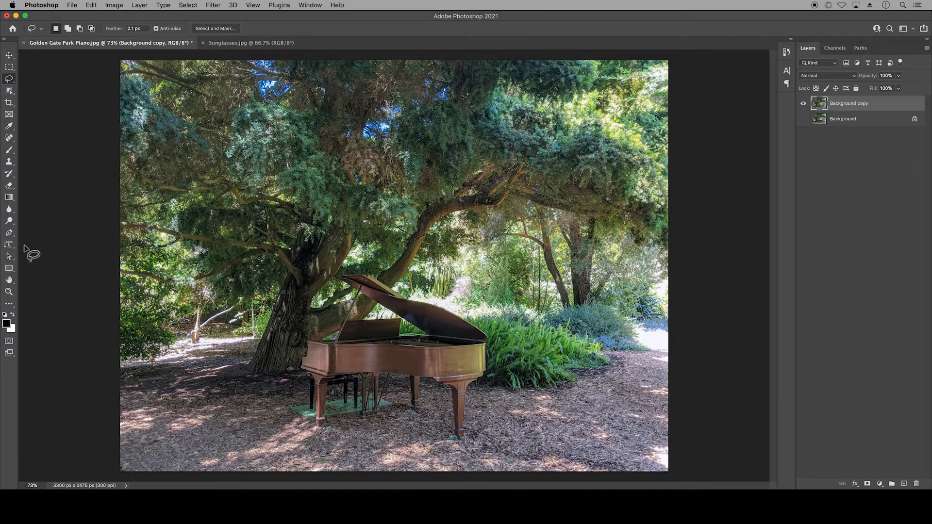
left_click(10, 245)
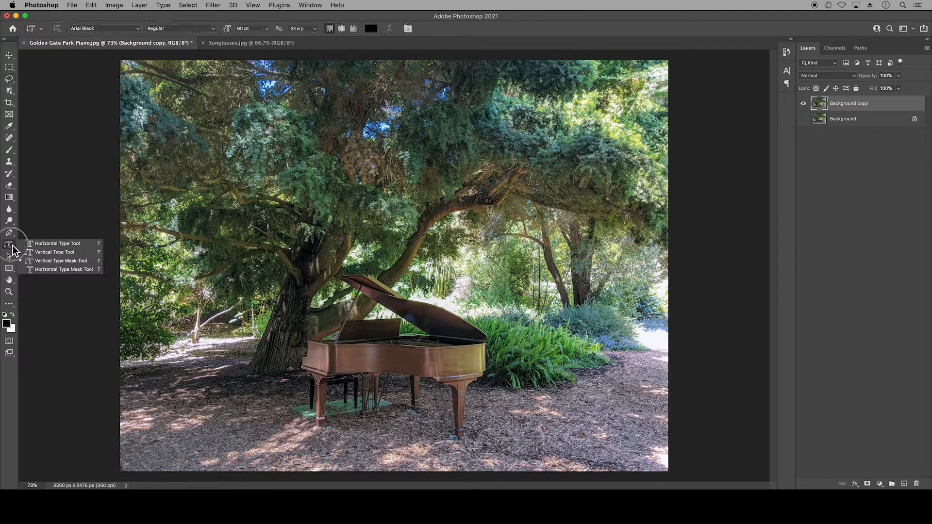
left_click(32, 261)
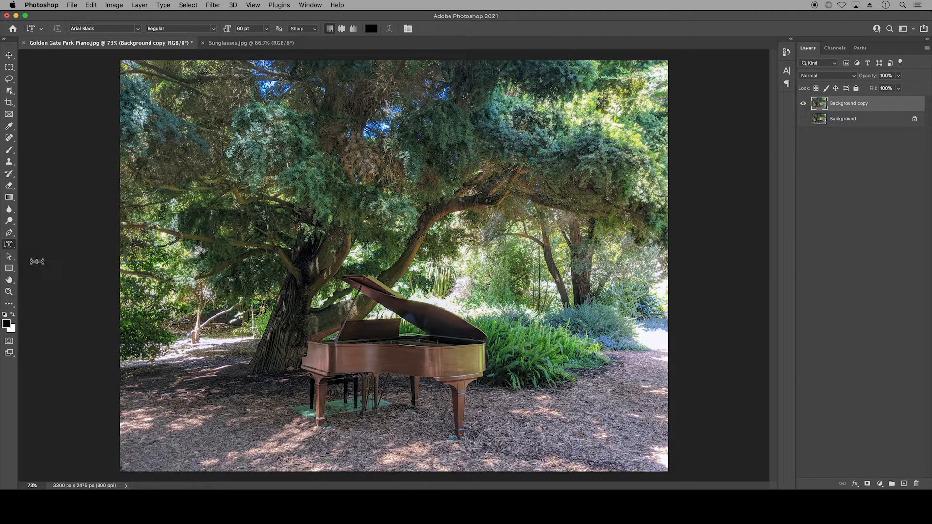
left_click(576, 83)
type("tranquility")
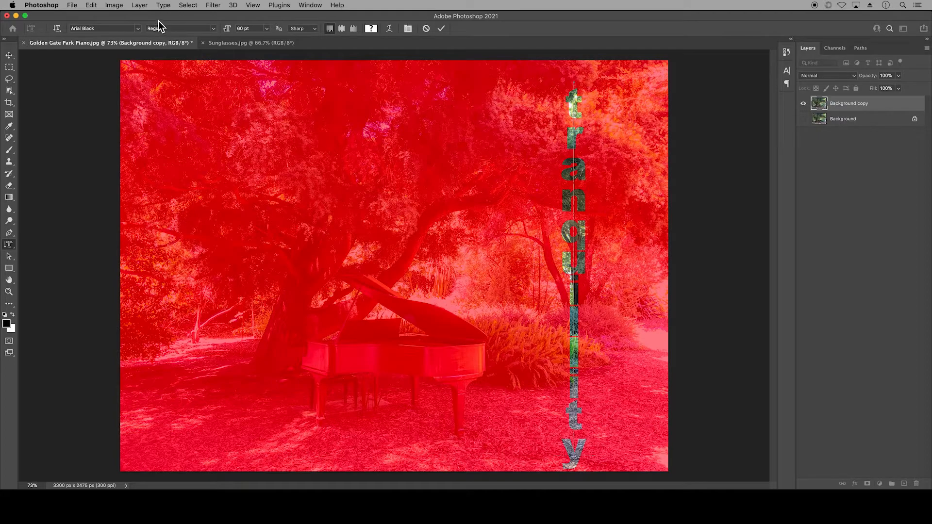
- Run a spelling check on the type mask text and change the word to "tranquility"
left_click(92, 6)
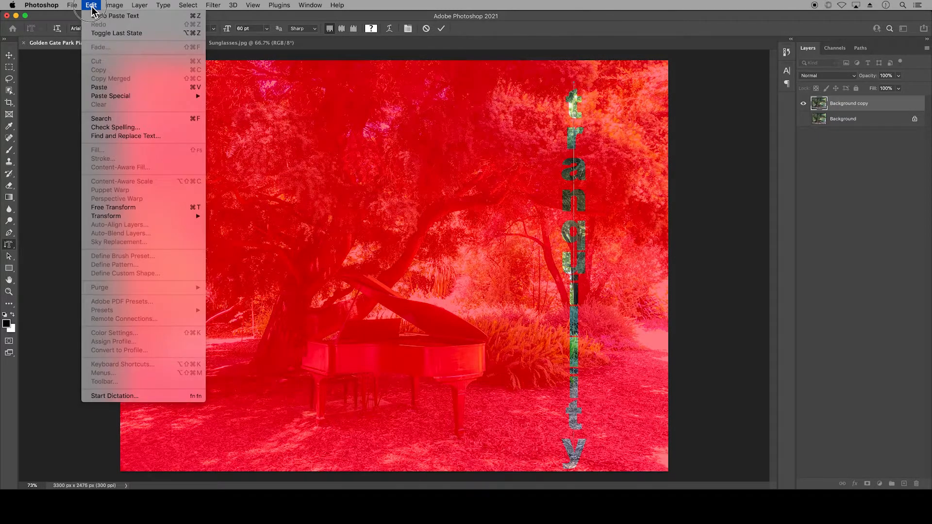
left_click(132, 128)
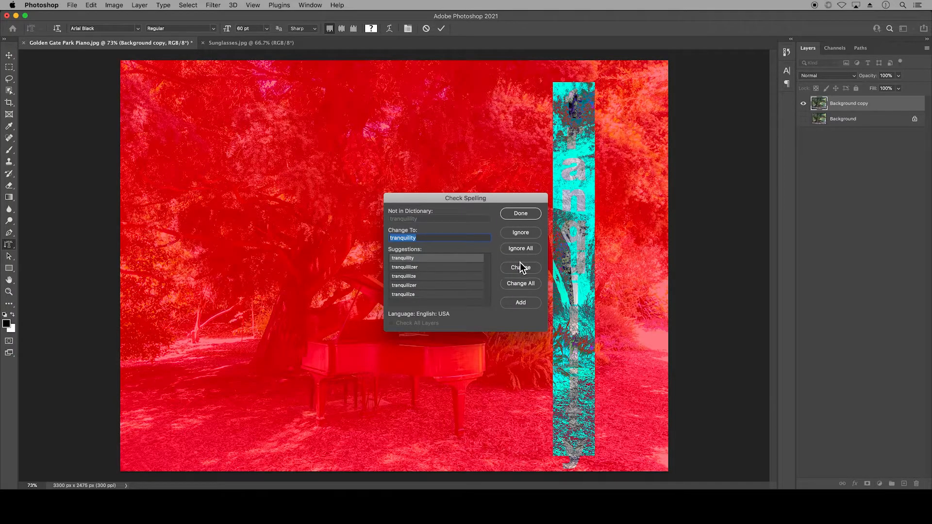
left_click(522, 268)
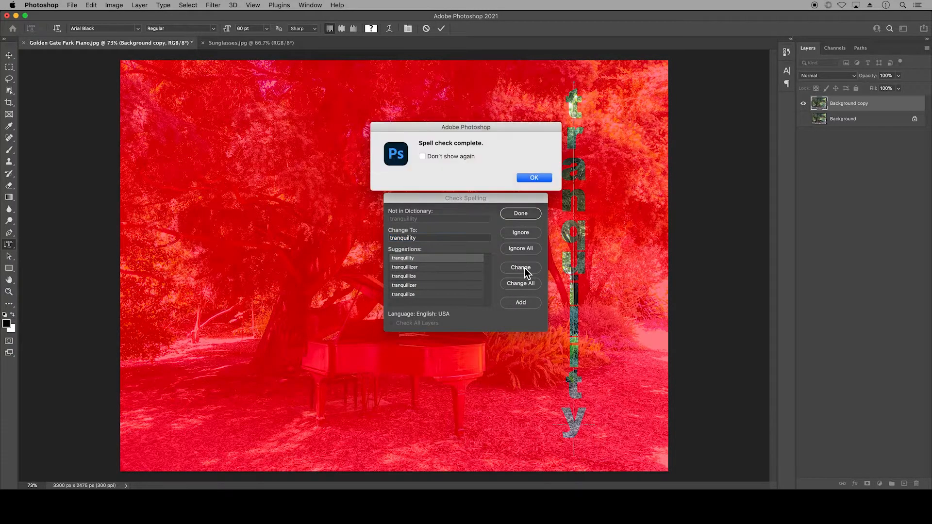
left_click(534, 179)
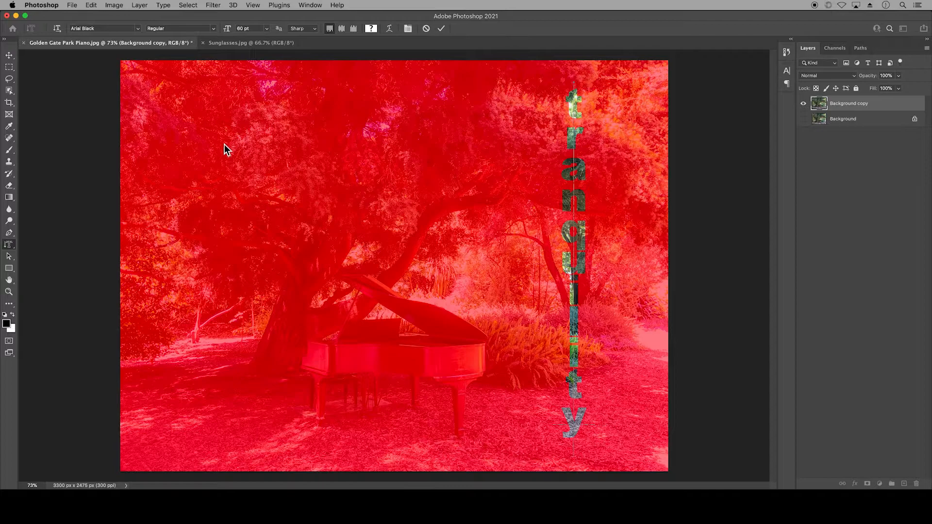
- Turn the corrected text into a selection, shift it slightly right and add it as a layer mask on Background copy
left_click(9, 78)
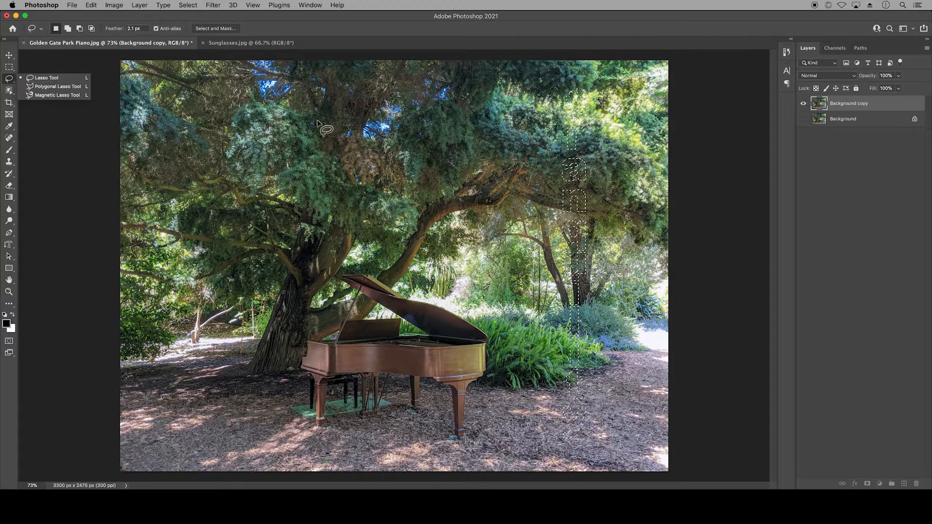
left_click_drag(583, 204, 590, 204)
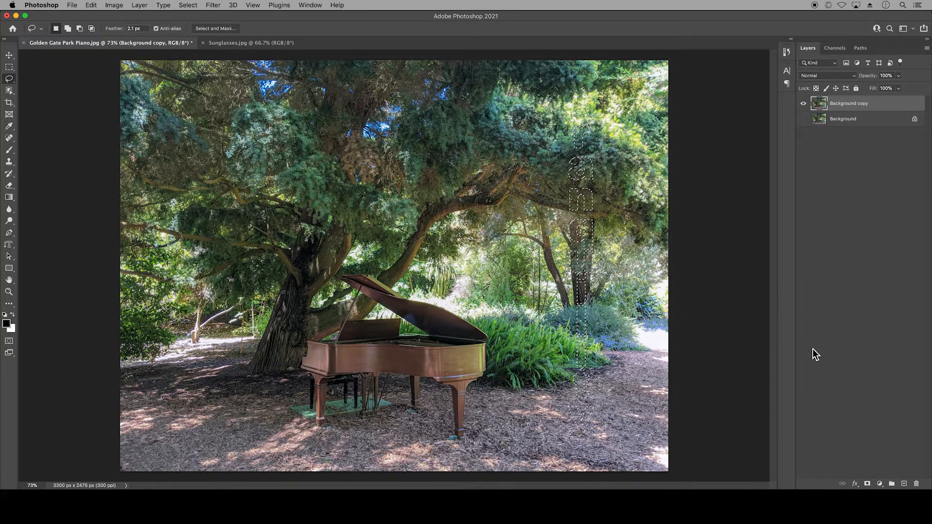
left_click(867, 483)
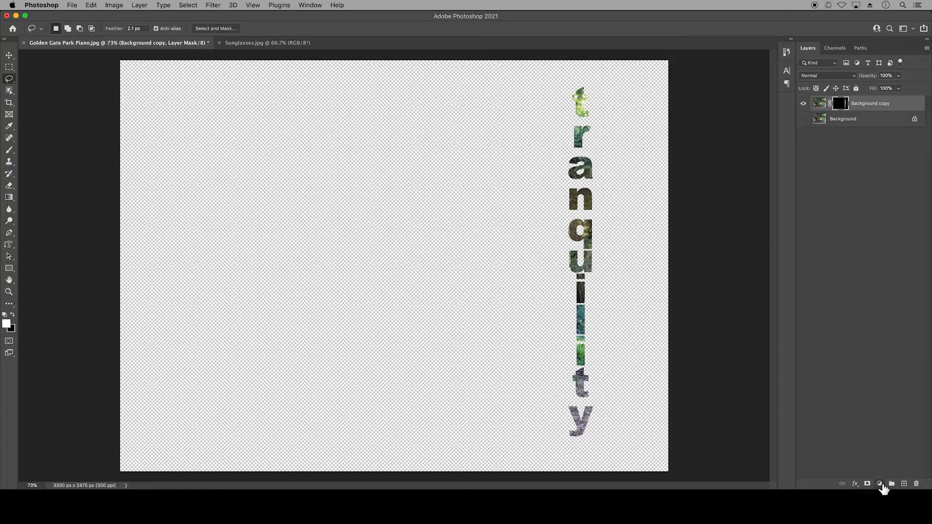
- Add a Solid Color fill layer in near-white above the masked Background copy
left_click(881, 485)
left_click(880, 493)
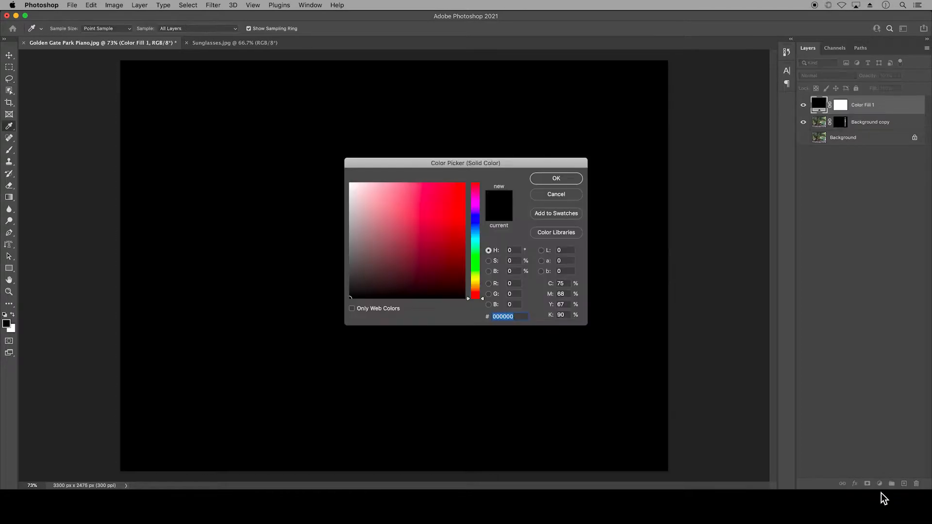
left_click(351, 185)
left_click(554, 179)
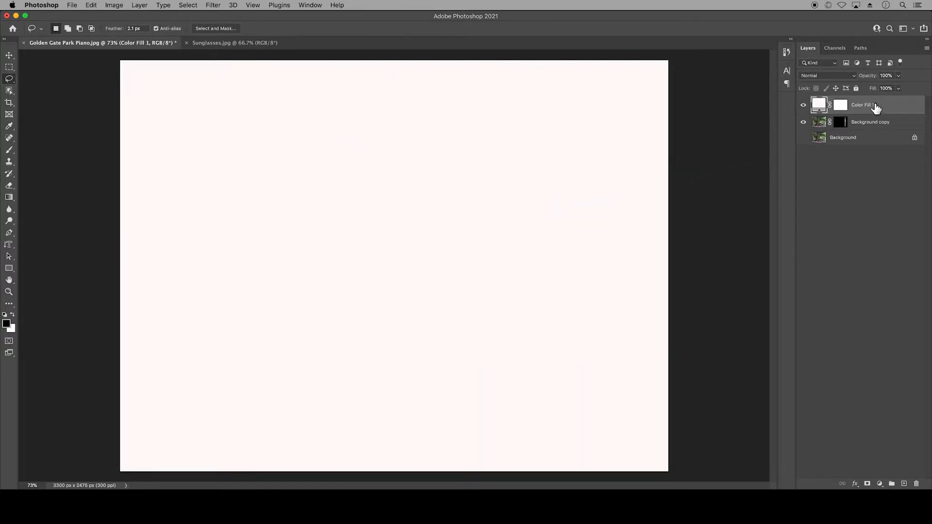
- Move the Color Fill 1 layer beneath Background copy and add a Bevel & Emboss effect to Background copy
left_click_drag(874, 104, 874, 129)
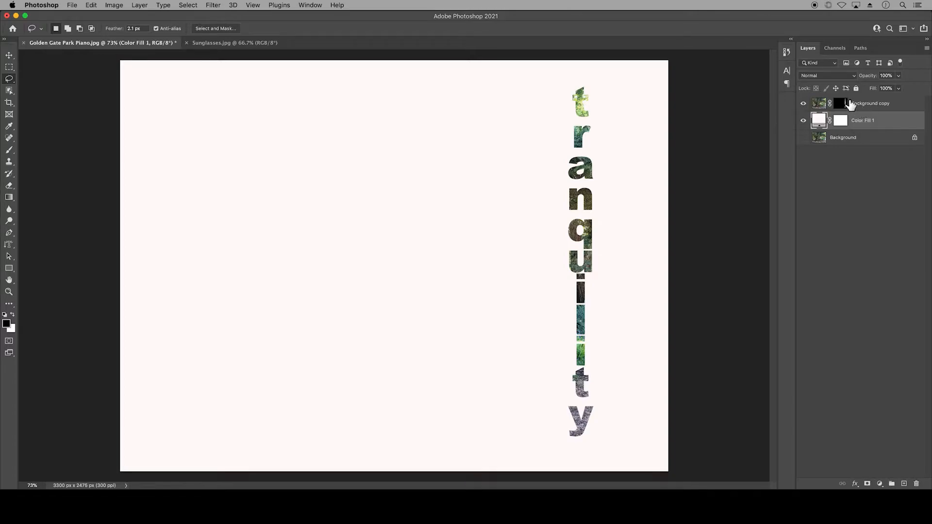
left_click(872, 104)
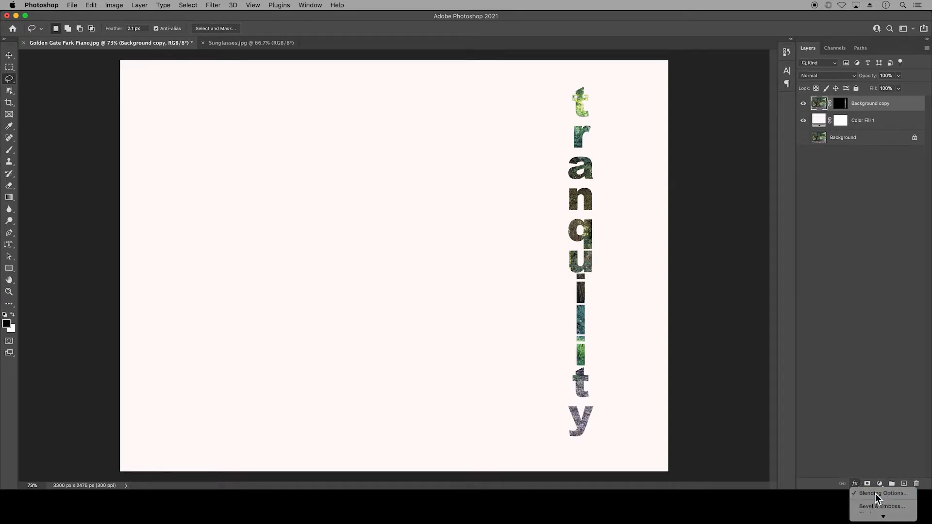
left_click(876, 494)
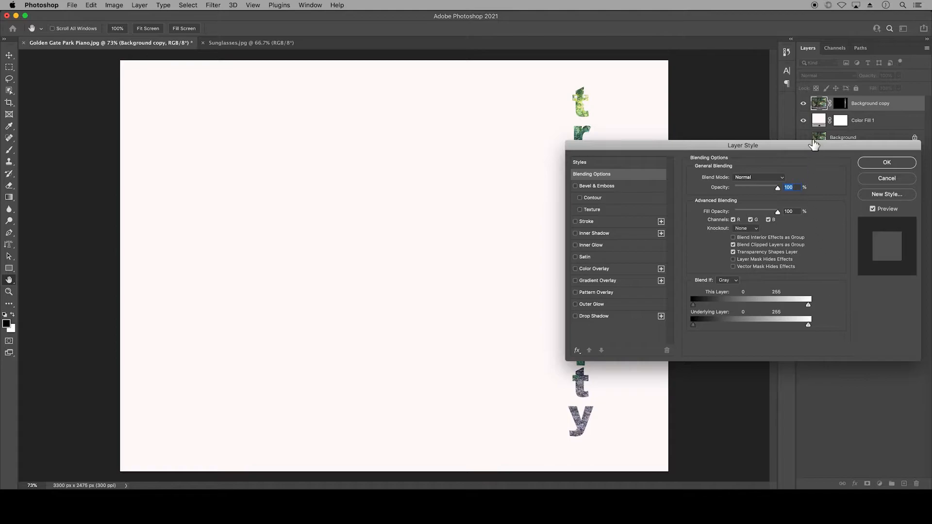
left_click_drag(814, 149, 402, 126)
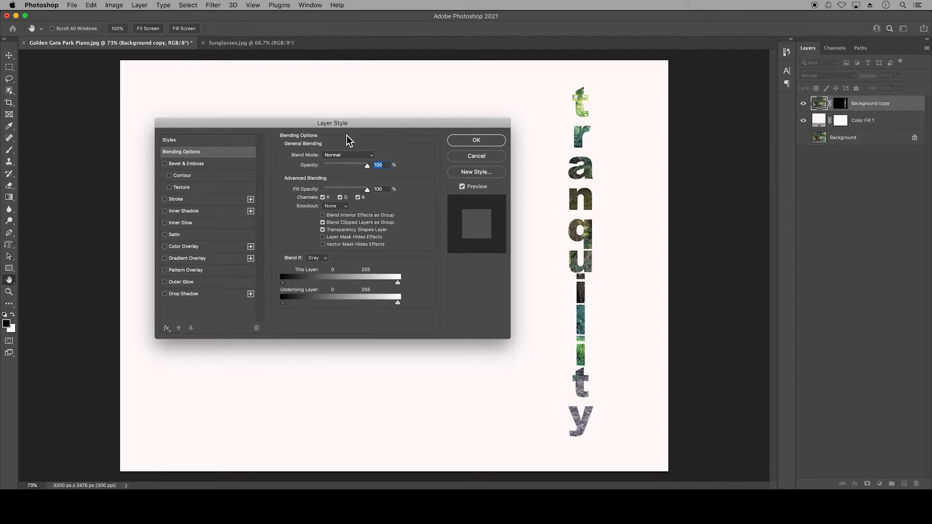
left_click(165, 164)
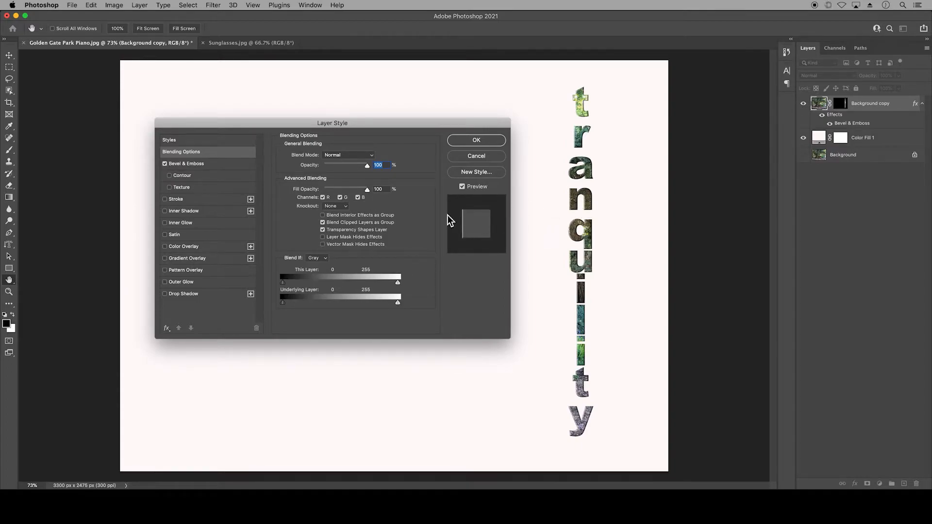
left_click(193, 165)
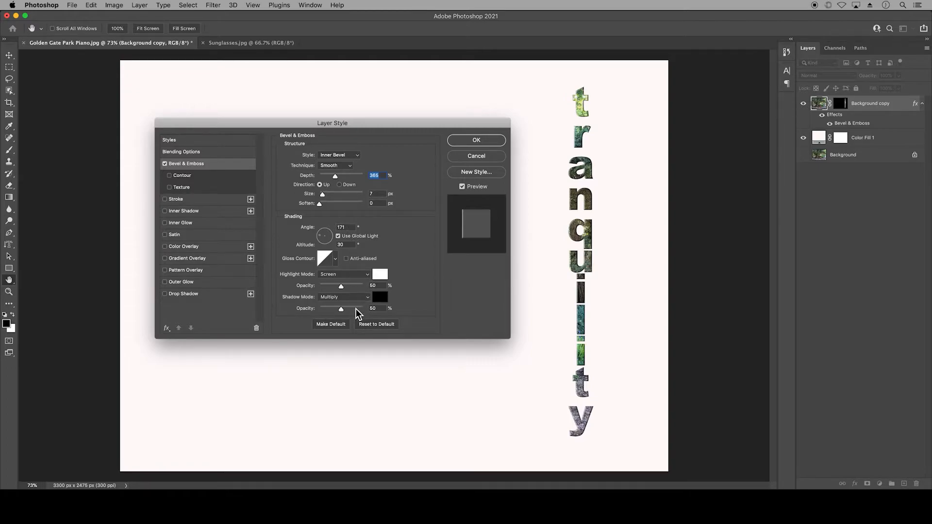
- Add a Stroke effect to Background copy and set its size to 5 px
left_click(165, 199)
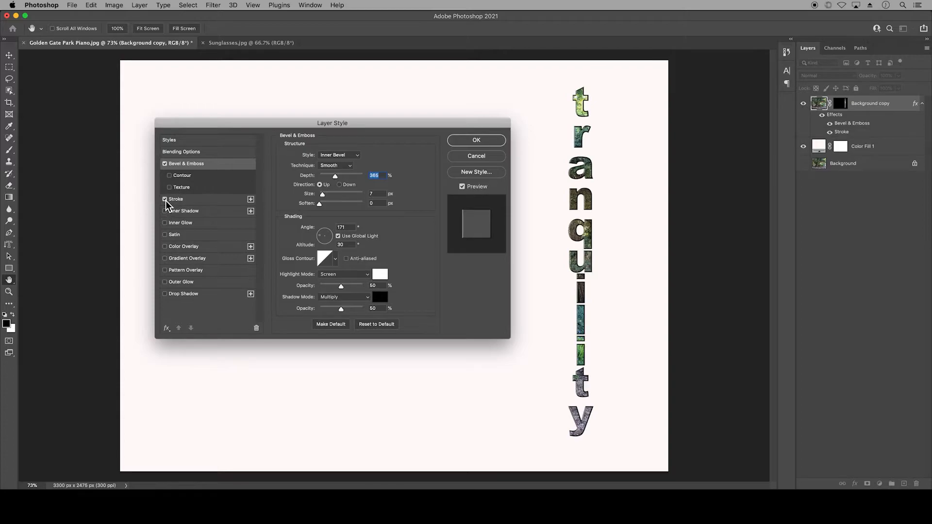
left_click(181, 200)
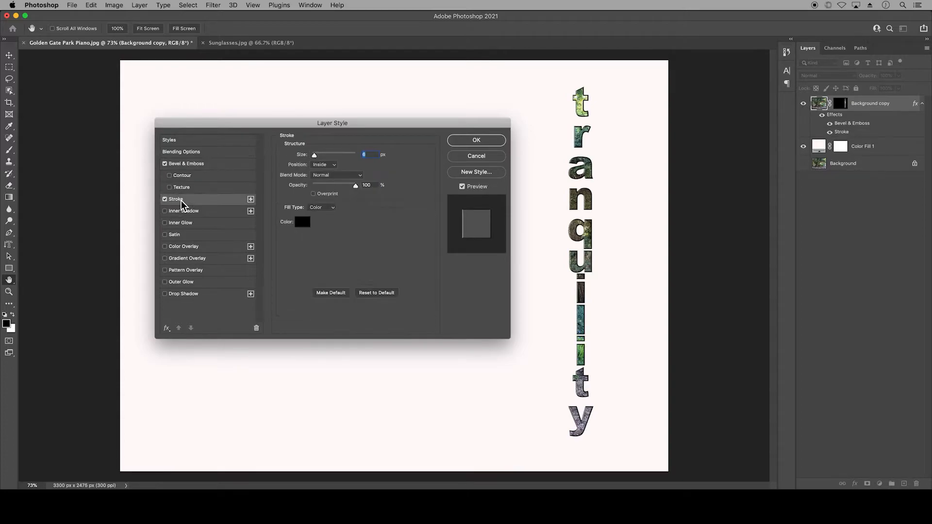
mouse_move(316, 159)
left_mouse_down()
mouse_move(335, 162)
mouse_move(315, 161)
left_mouse_up()
- Add a Drop Shadow to Background copy with an angle of 126° and a distance of 13 px, and apply the layer style
left_click(166, 294)
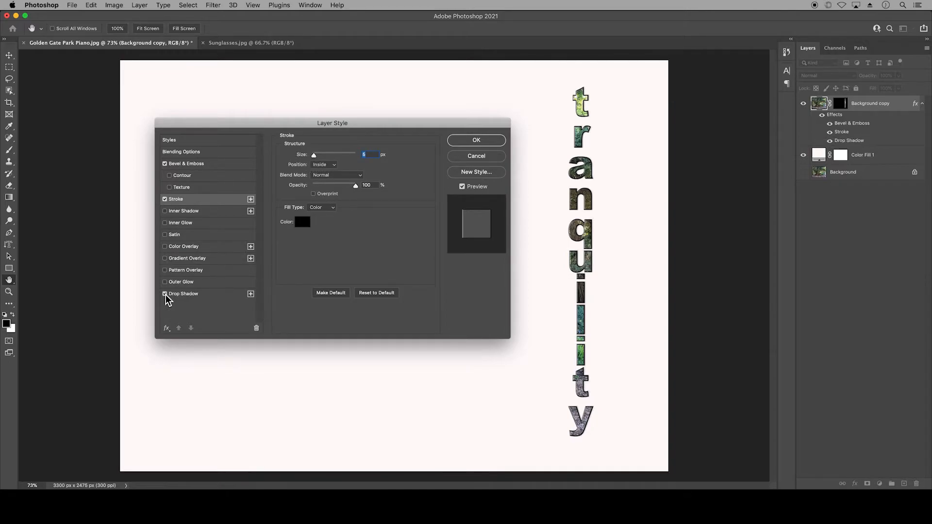
left_click(184, 294)
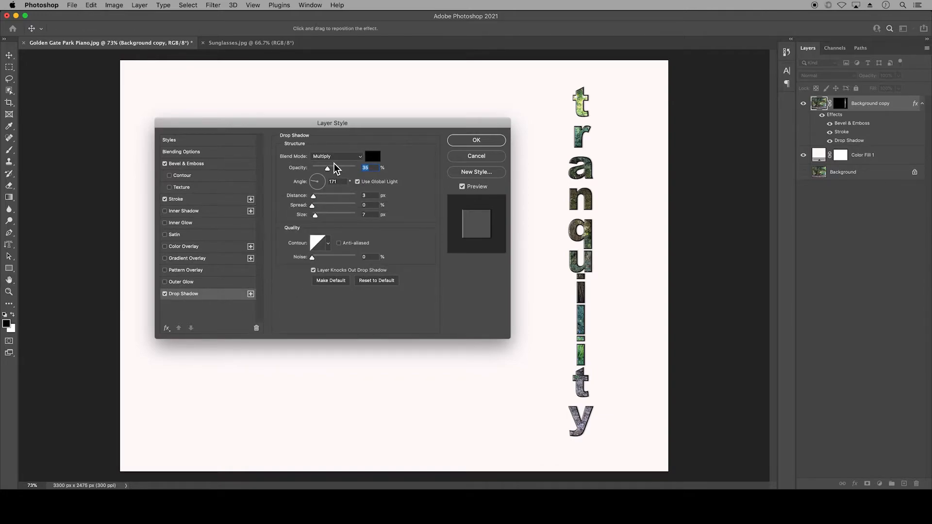
left_click(318, 196)
left_click_drag(319, 198, 324, 198)
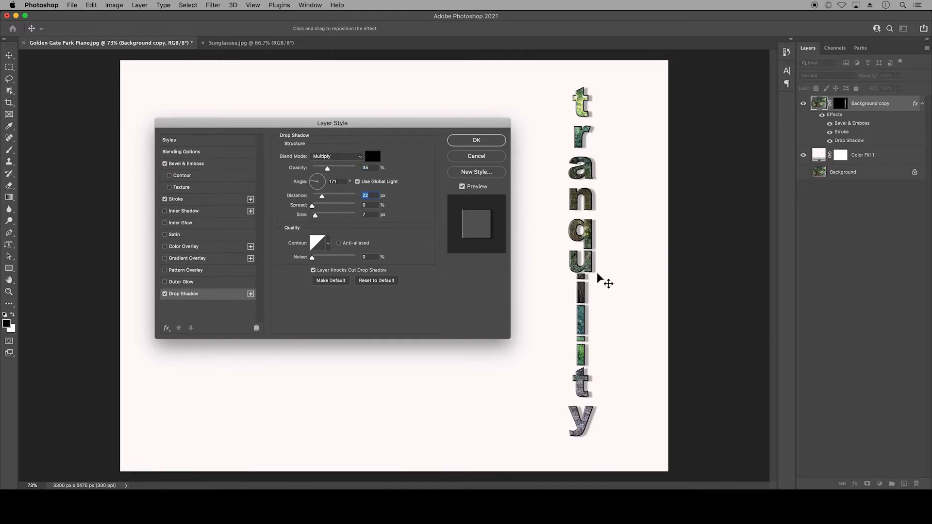
mouse_move(599, 271)
left_mouse_down()
mouse_move(593, 250)
mouse_move(573, 259)
mouse_move(595, 272)
left_mouse_up()
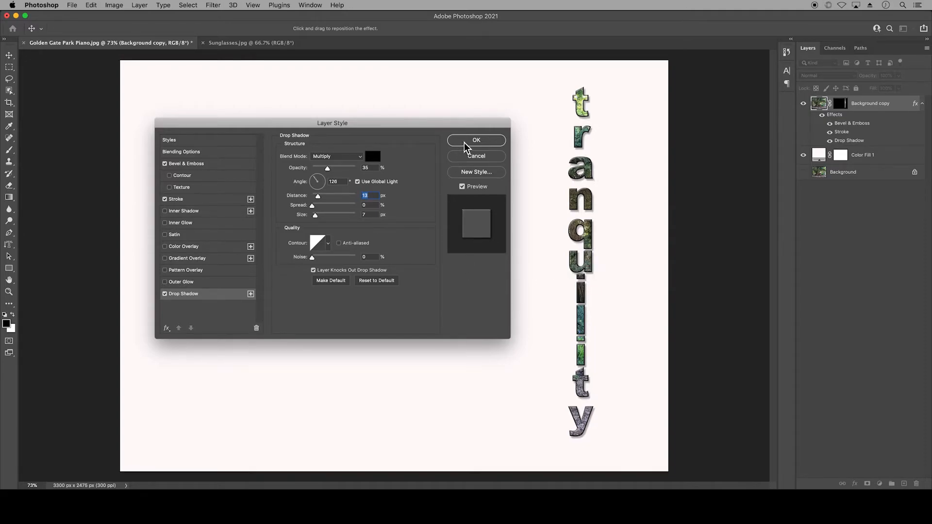
left_click(476, 140)
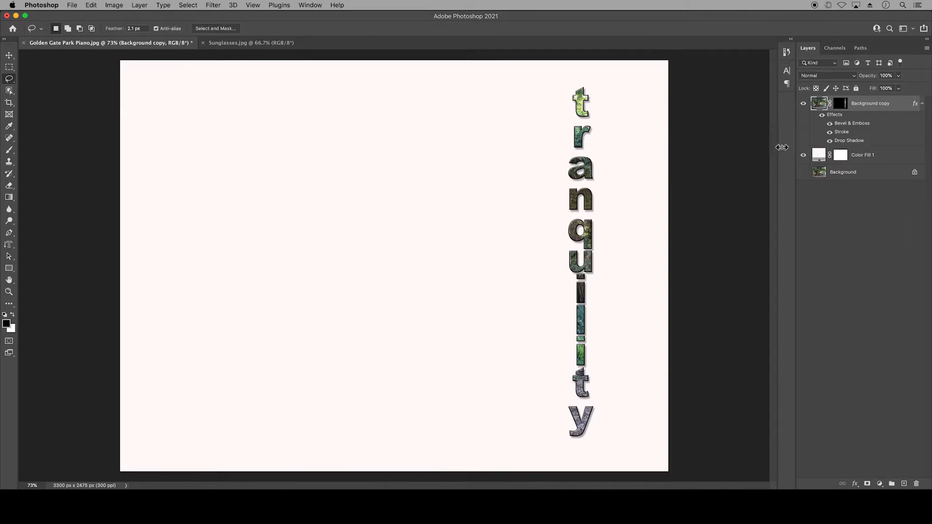
- Compare the lettering with and without its Bevel & Emboss, Stroke and Drop Shadow effects
left_click(830, 123)
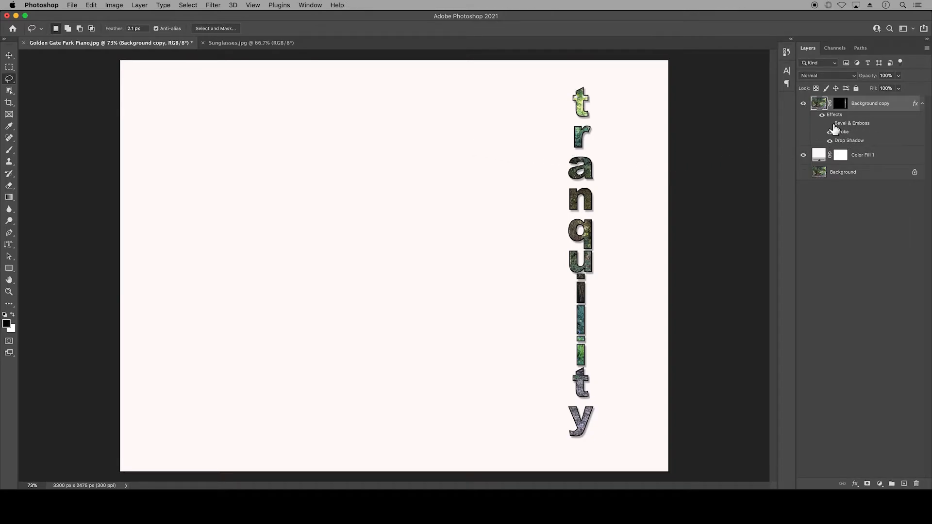
left_click(831, 124)
left_click(831, 133)
left_click(830, 141)
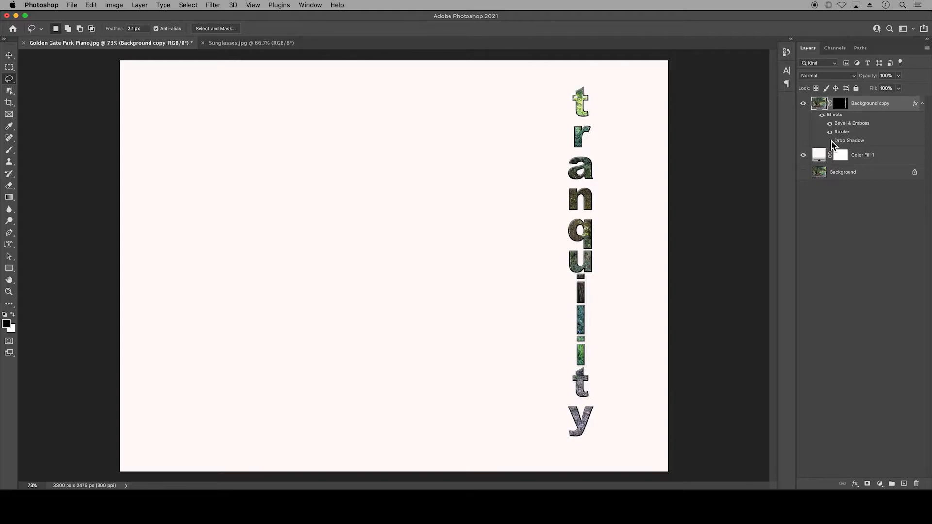
- Hide the Color Fill 1 layer and show the original Background photo behind the lettering
left_click(804, 155)
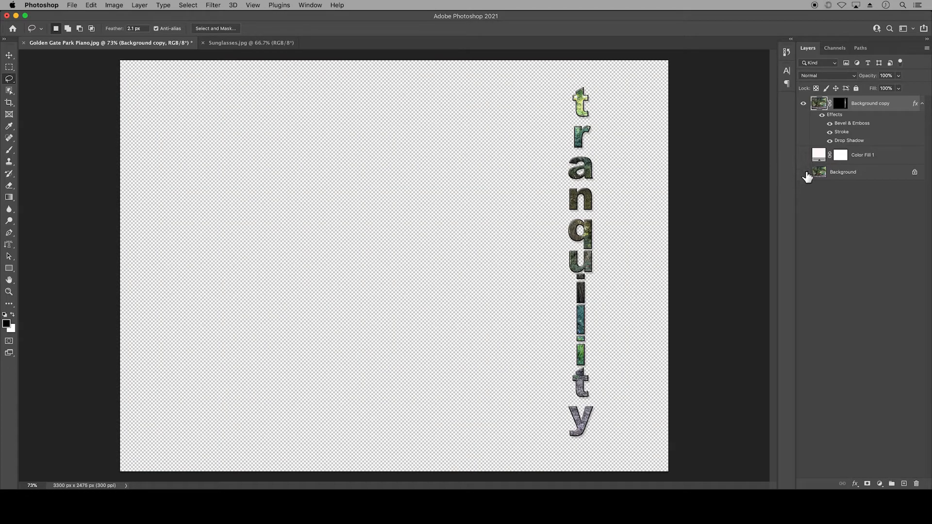
left_click(804, 172)
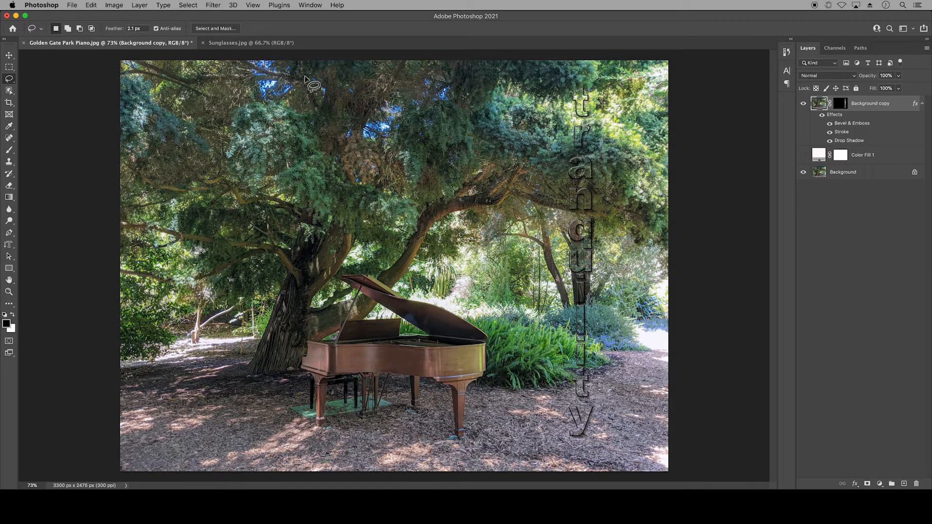
- Switch to the Sunglasses.jpg document, place Concord Sunset.jpg above its Background layer and commit the placement
left_click(276, 45)
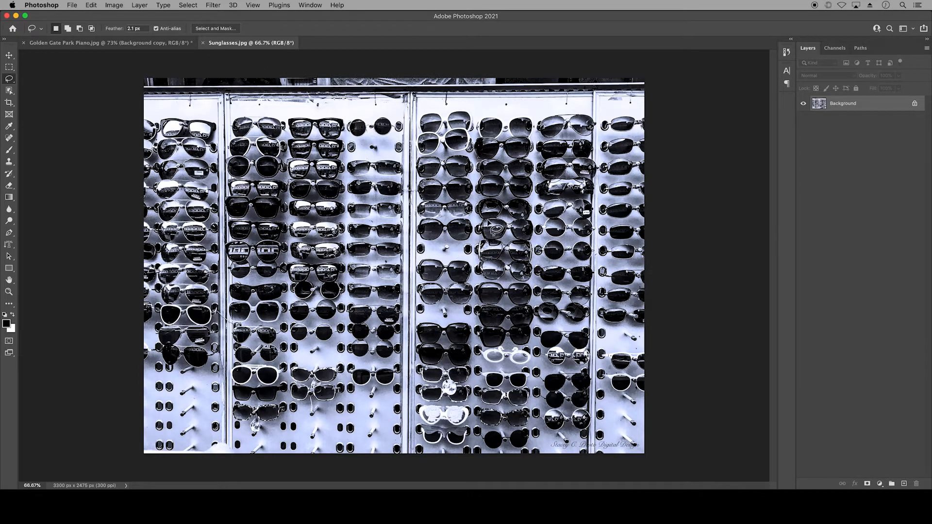
left_click(73, 6)
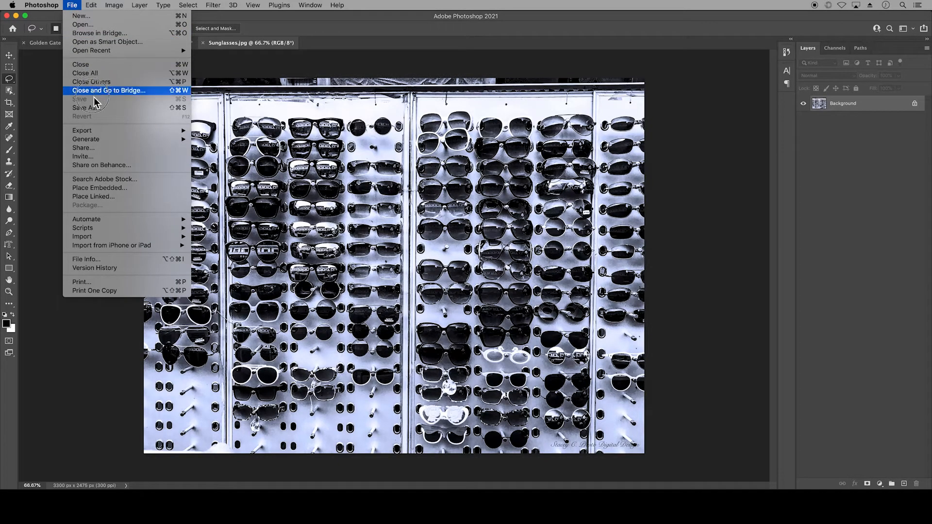
left_click(135, 192)
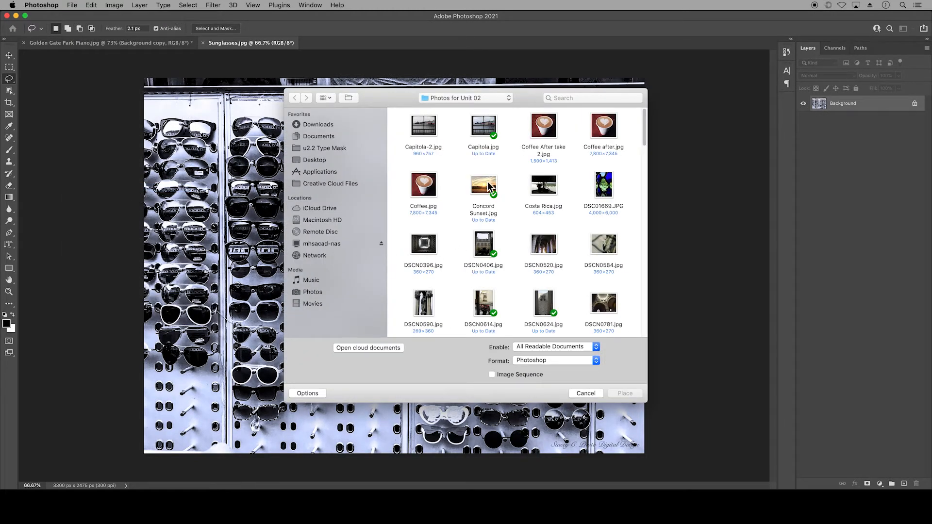
left_click(488, 181)
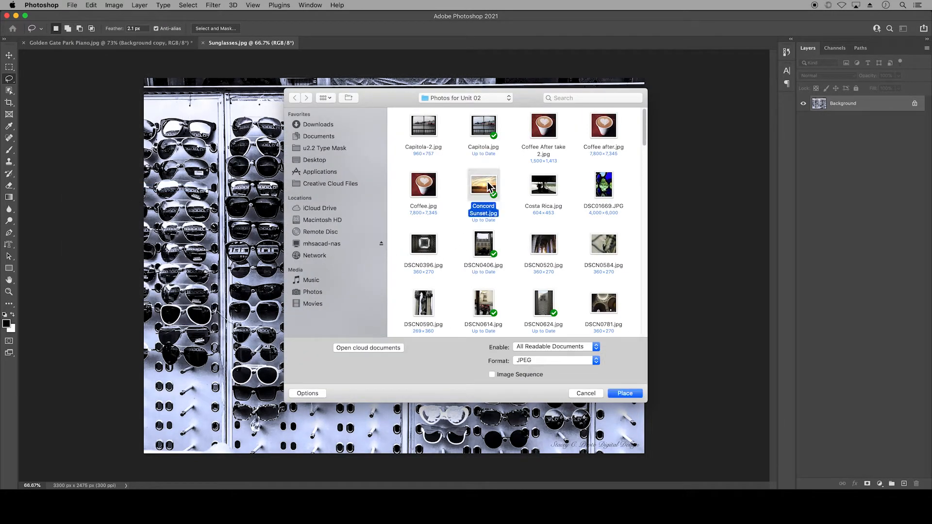
left_click(625, 394)
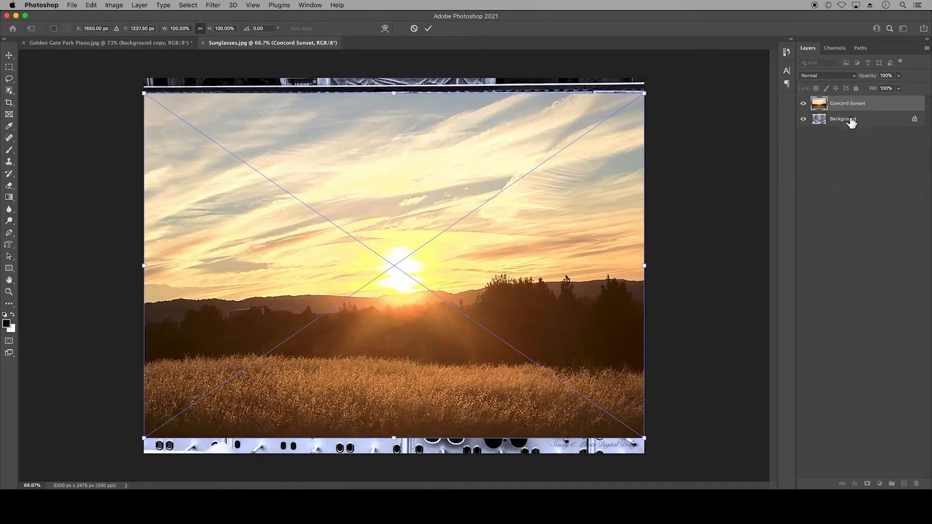
mouse_move(648, 96)
left_mouse_down()
mouse_move(617, 113)
mouse_move(657, 92)
mouse_move(645, 92)
left_mouse_up()
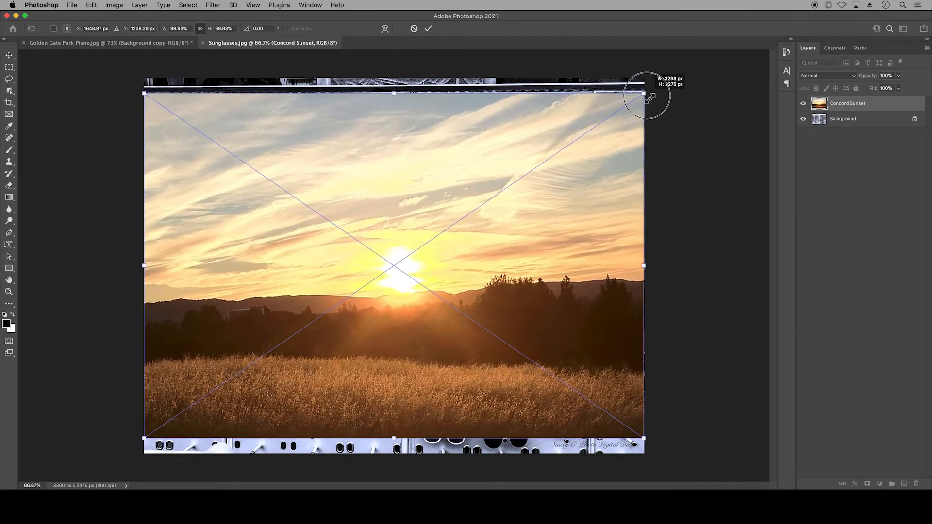
left_click(429, 29)
key("l")
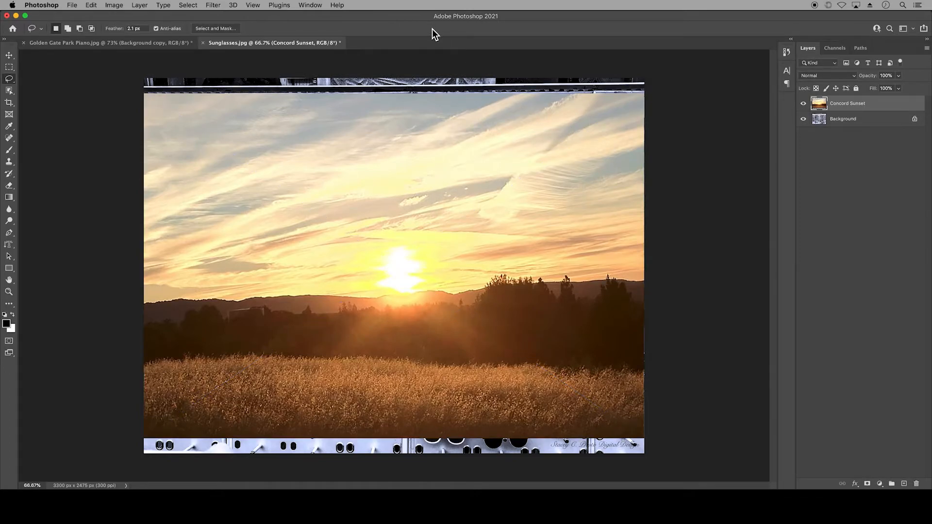
- Enter "DEAL WITH IT" across the sunset sky with the Horizontal Type Mask tool
left_click(14, 245)
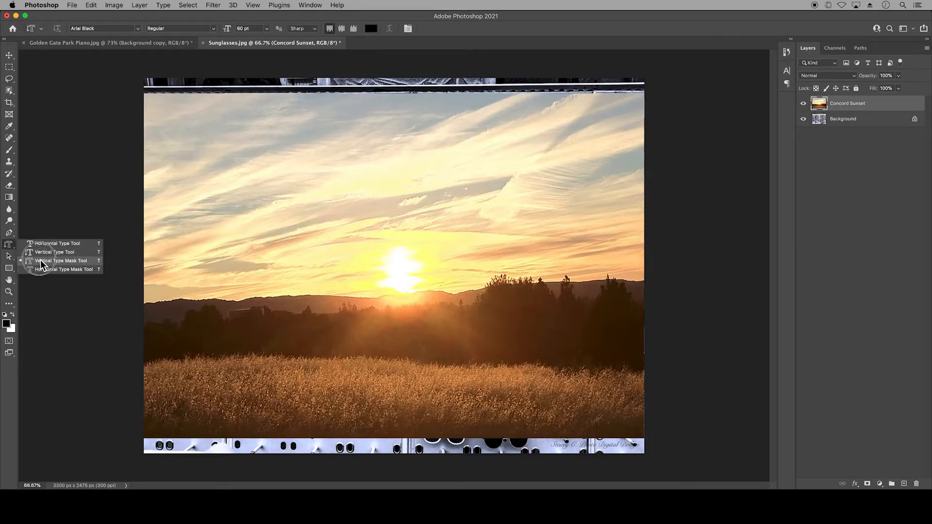
left_click(95, 270)
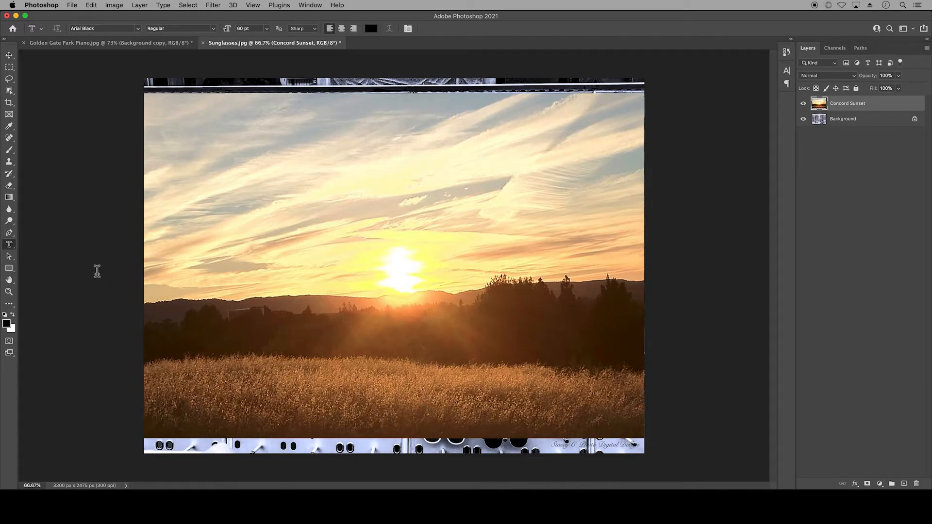
left_click(197, 265)
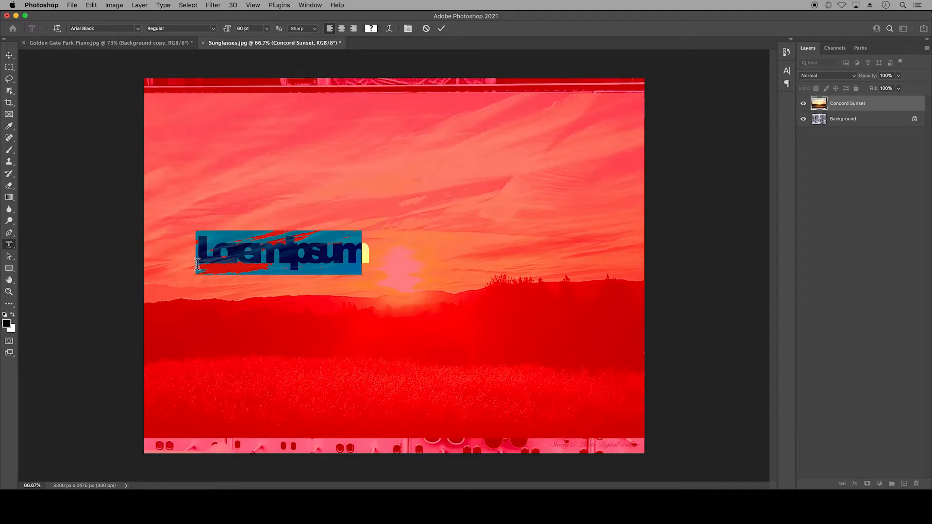
type("DE")
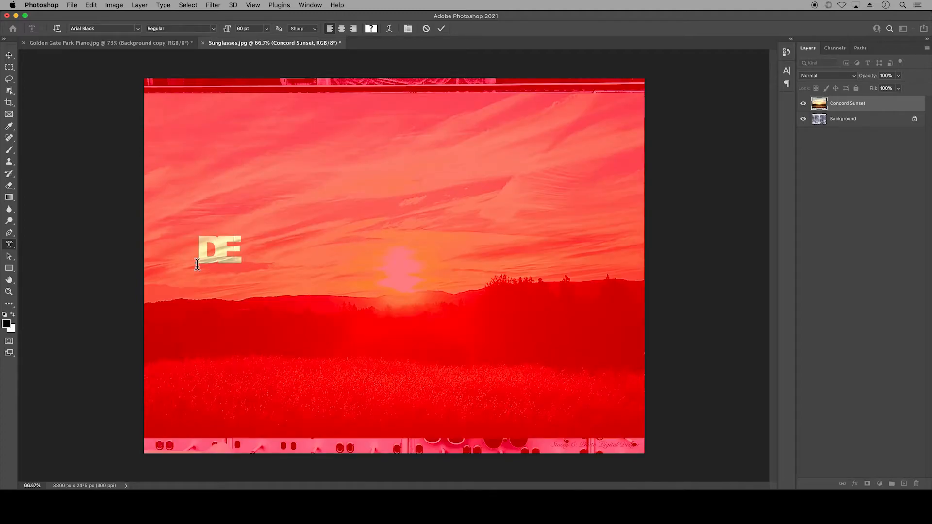
type("ALWITH")
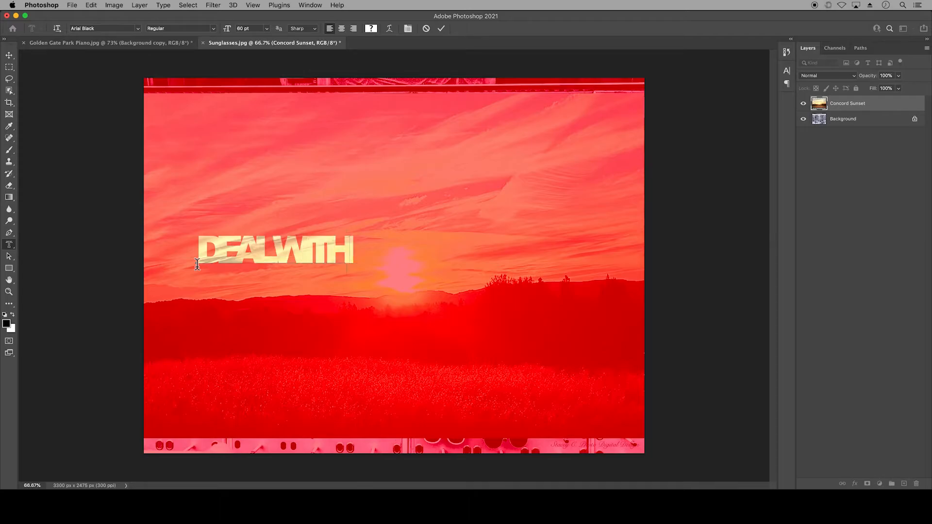
type("IT")
- Set the tracking of the whole "DEAL WITH IT" mask text to 0 and its font size to 72 pt
key("ctrl+a")
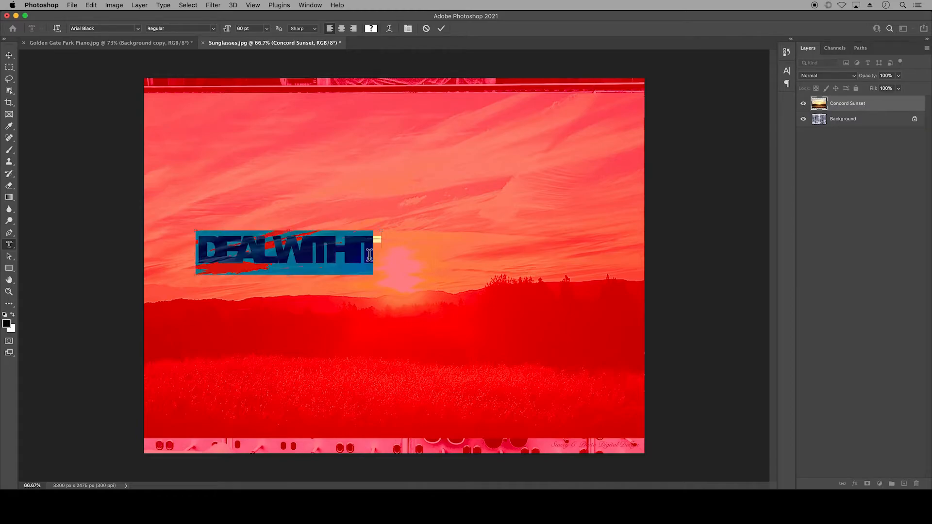
left_click(412, 29)
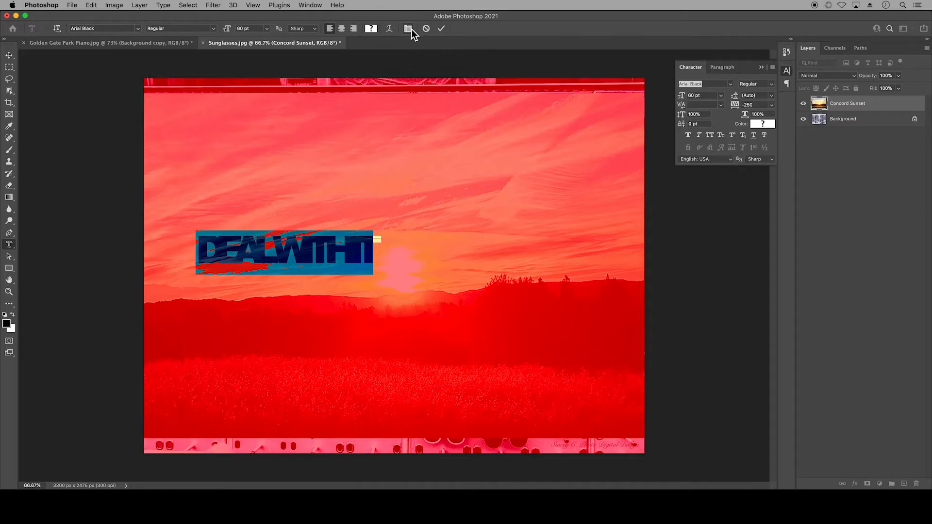
left_click(773, 105)
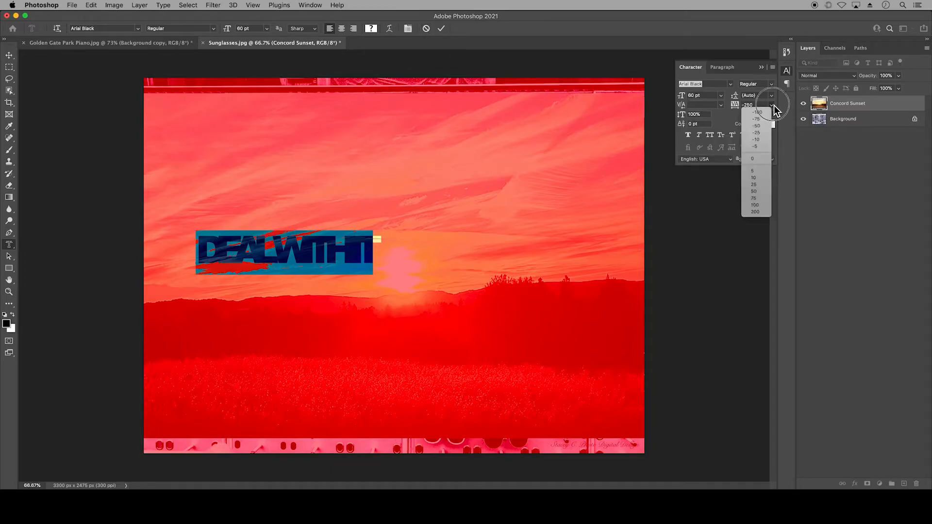
left_click(759, 158)
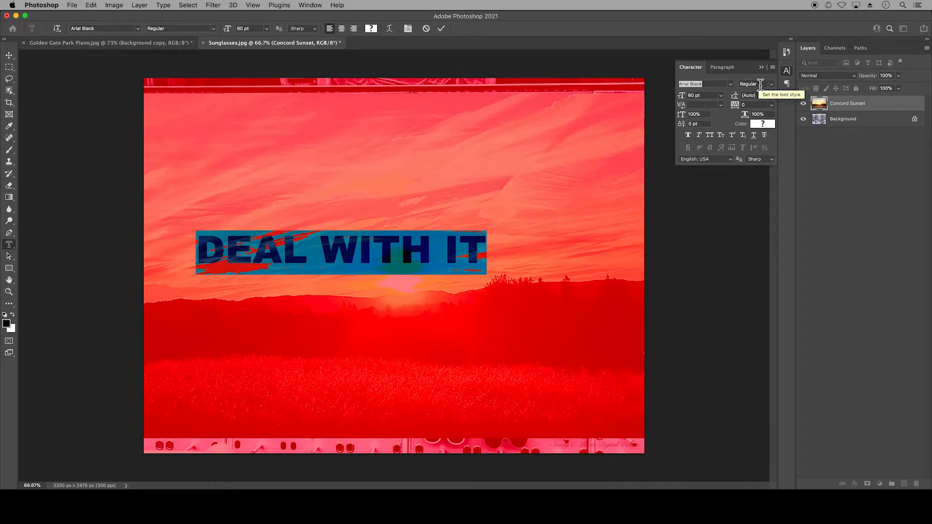
left_click(721, 96)
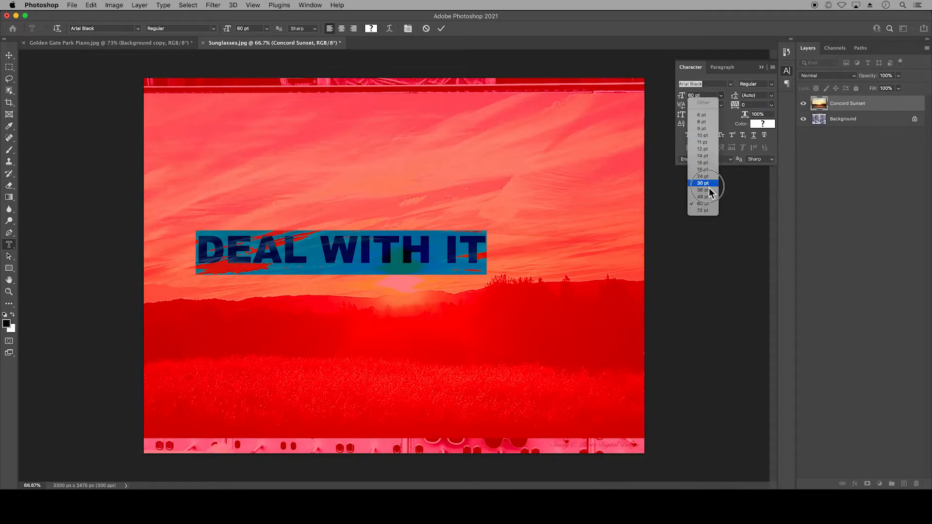
left_click(706, 211)
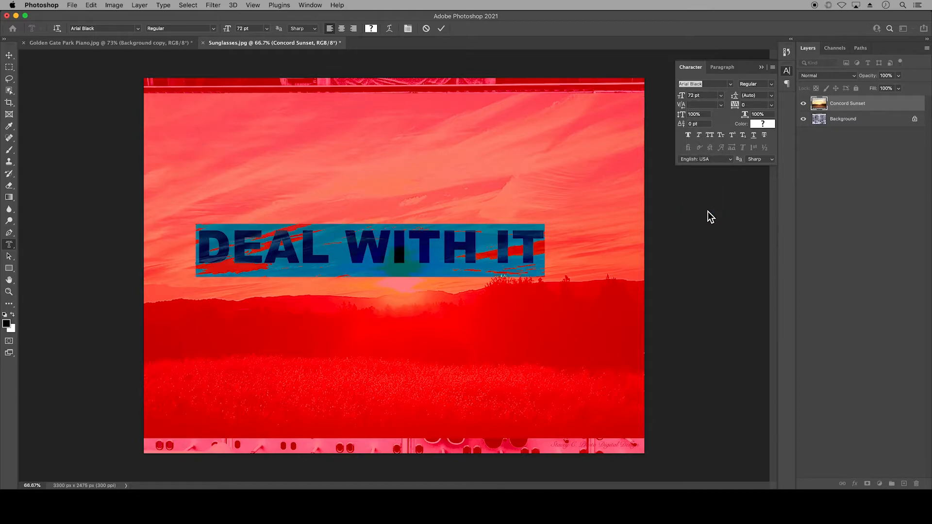
- Commit the "DEAL WITH IT" type mask as a selection, shift it just above the sun, and use it as the Concord Sunset layer mask
left_click(762, 67)
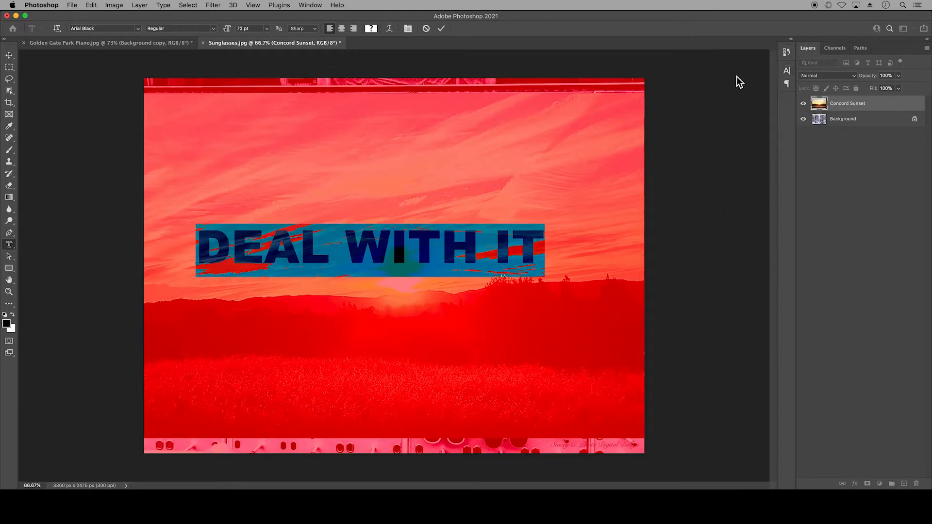
left_click(10, 79)
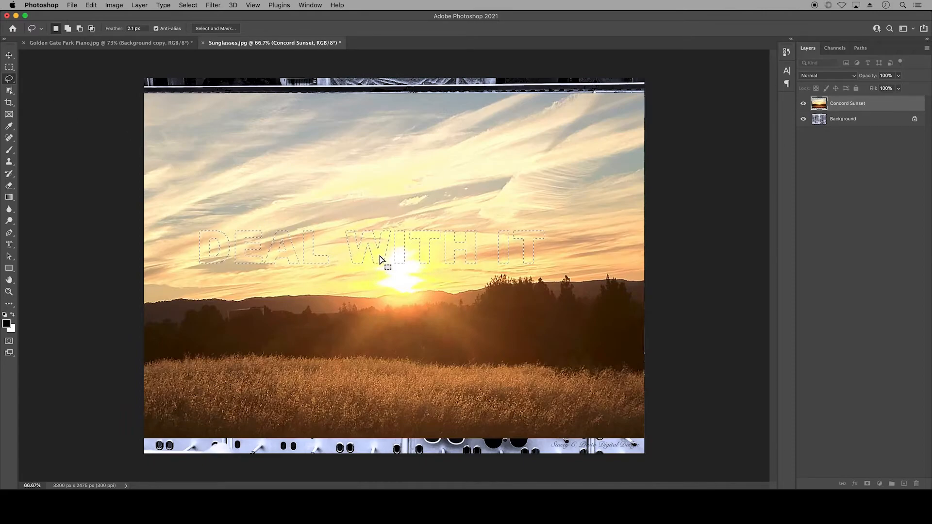
left_click_drag(381, 260, 390, 239)
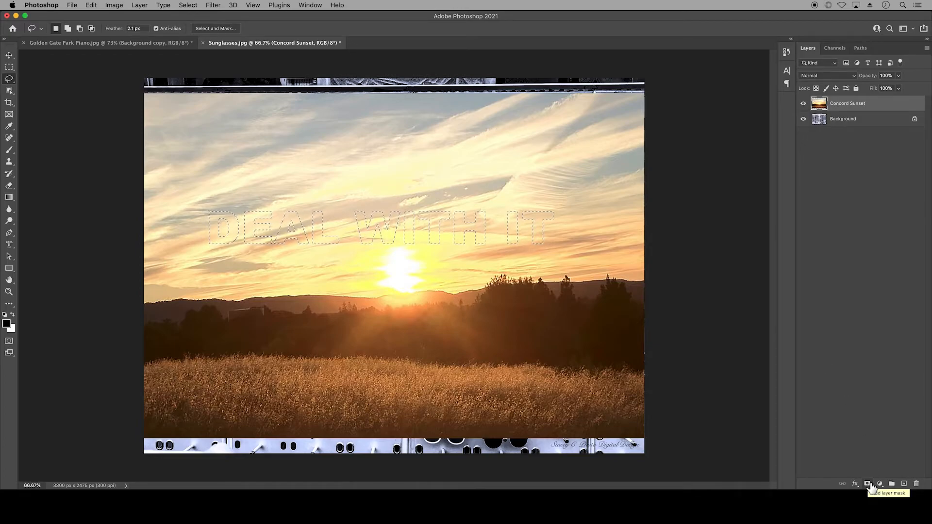
left_click(871, 483)
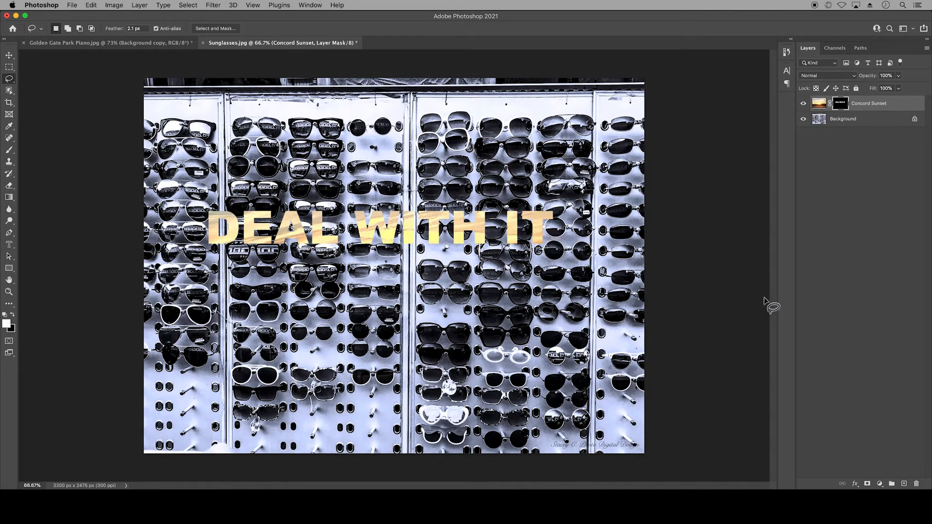
- Apply Bevel & Emboss, Stroke and Drop Shadow effects to the masked Concord Sunset layer
double_click(906, 105)
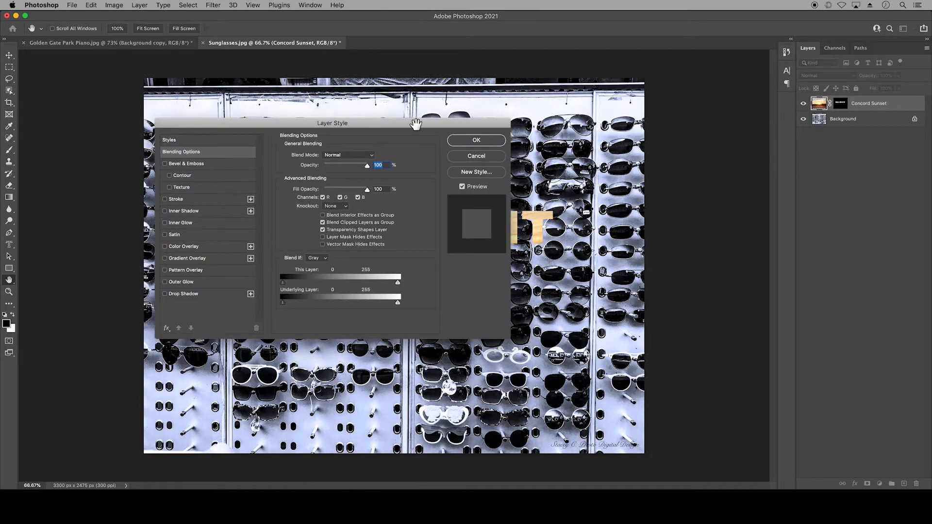
left_click_drag(417, 125, 777, 270)
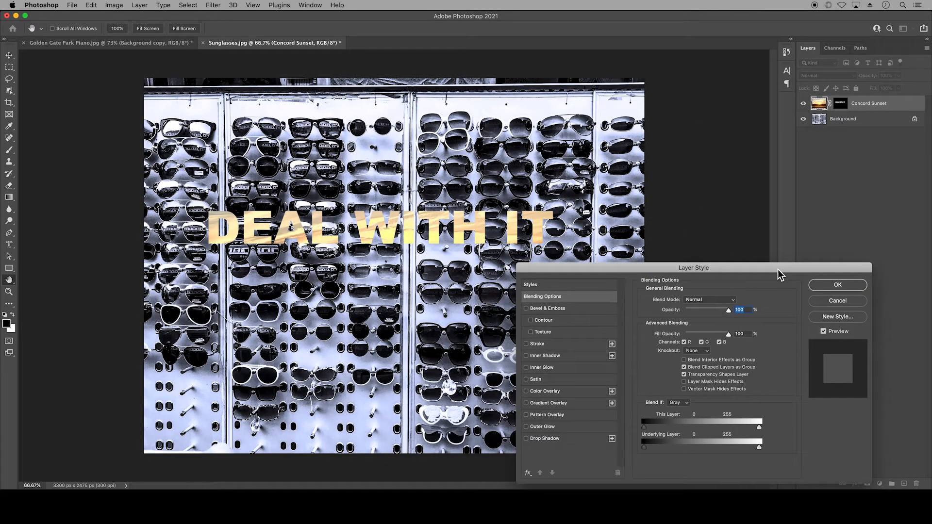
left_click(526, 309)
left_click(527, 343)
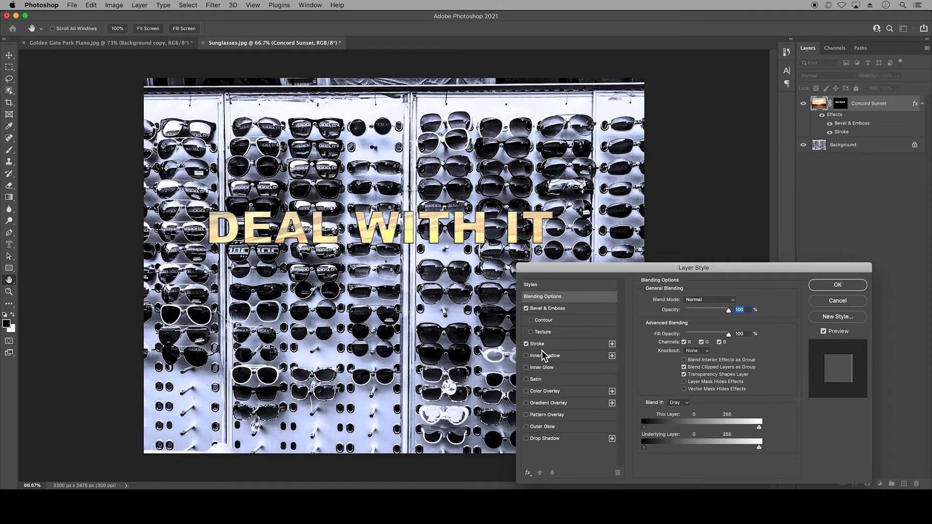
left_click(528, 440)
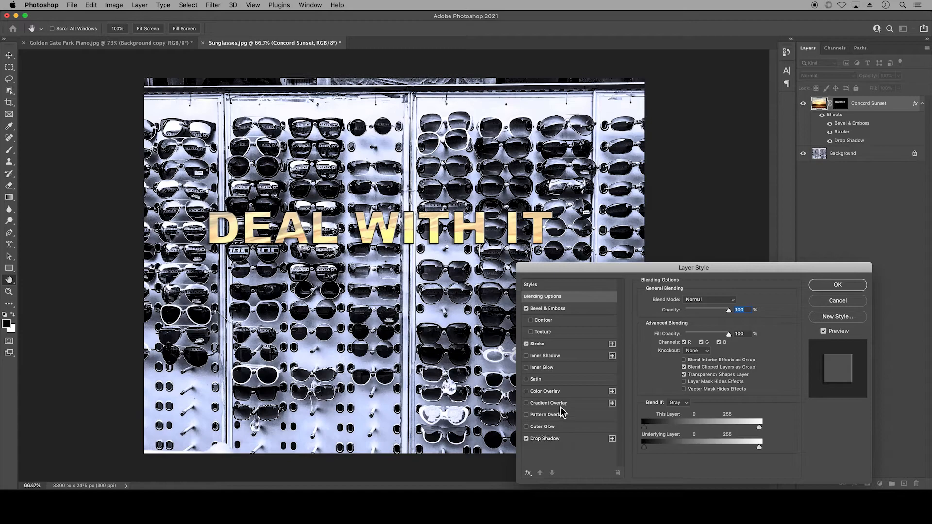
left_click(826, 285)
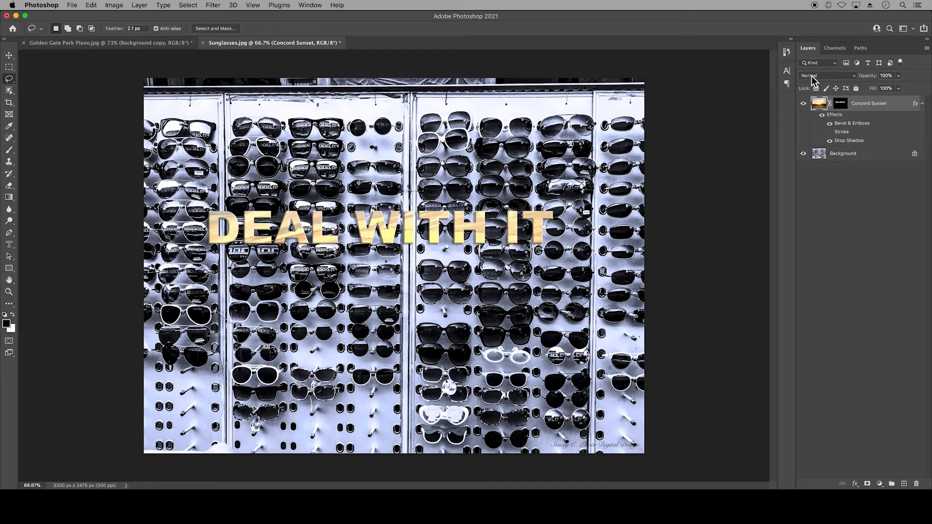
- Set the Concord Sunset layer's blend mode to Lighten and move the "DEAL WITH IT" lettering slightly up and to the right
left_click(844, 78)
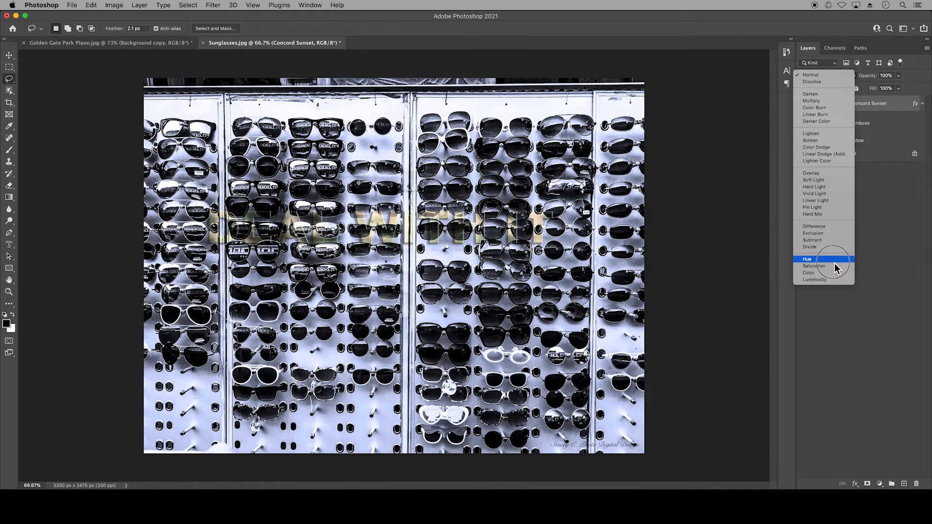
left_click(831, 133)
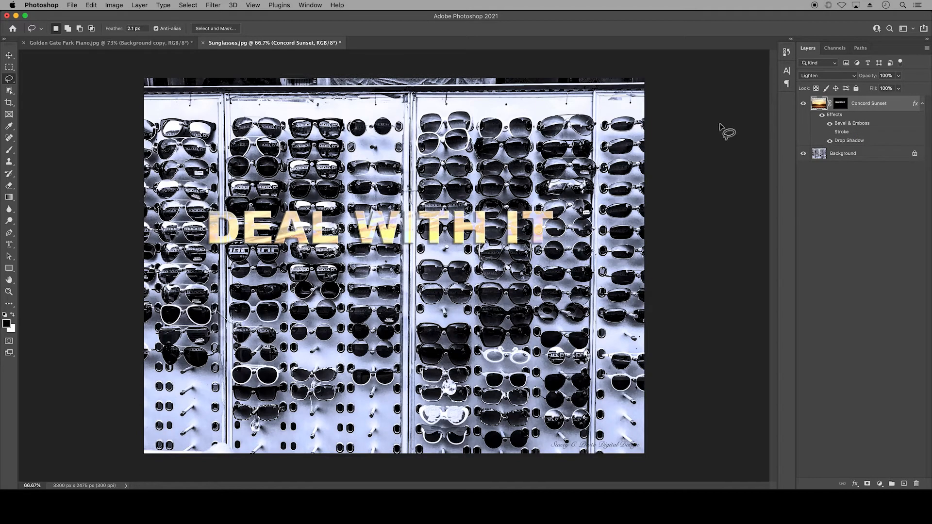
left_click(12, 57)
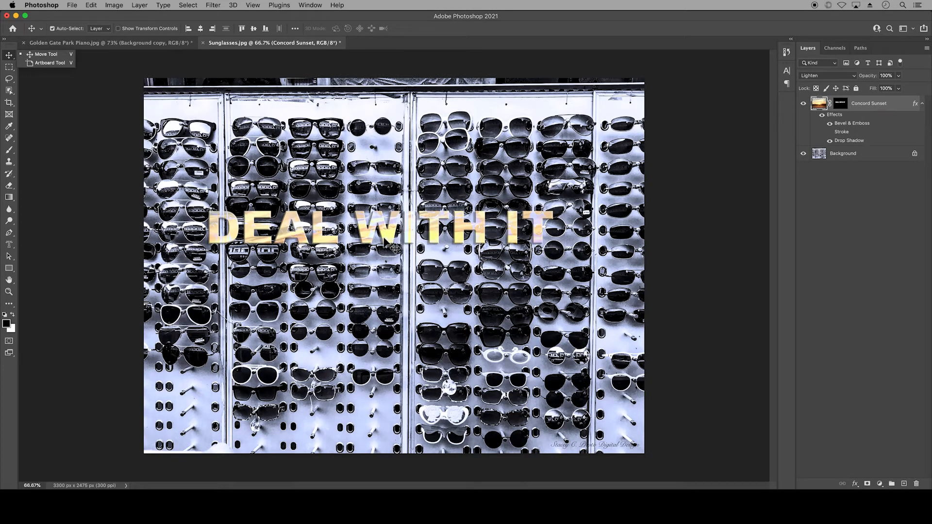
left_click(387, 236)
mouse_move(388, 235)
left_mouse_down()
mouse_move(391, 433)
mouse_move(394, 219)
left_mouse_up()
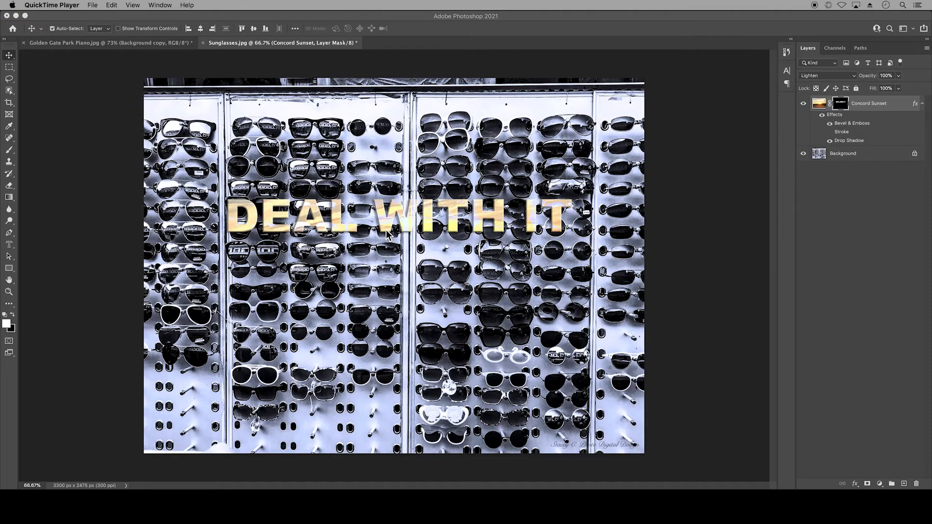
left_click(387, 235)
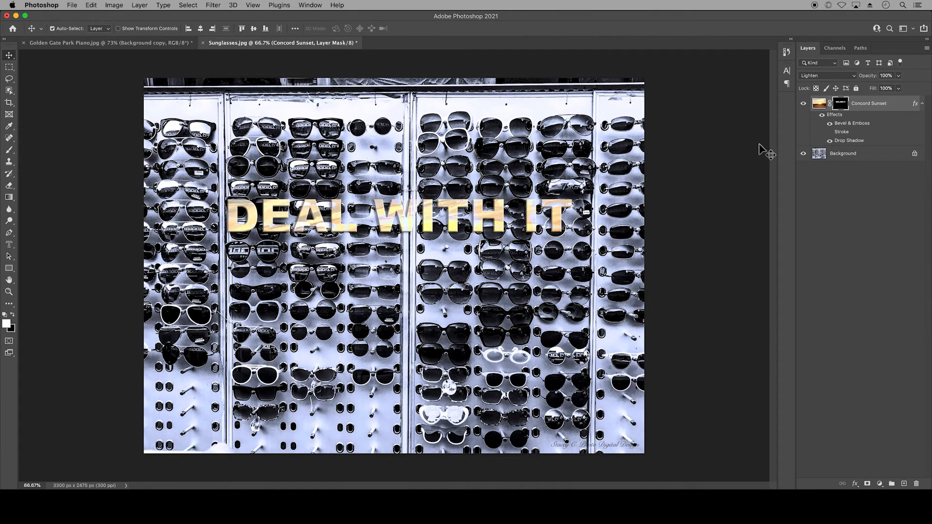
- Try out a different opacity for the Concord Sunset layer
left_click(899, 76)
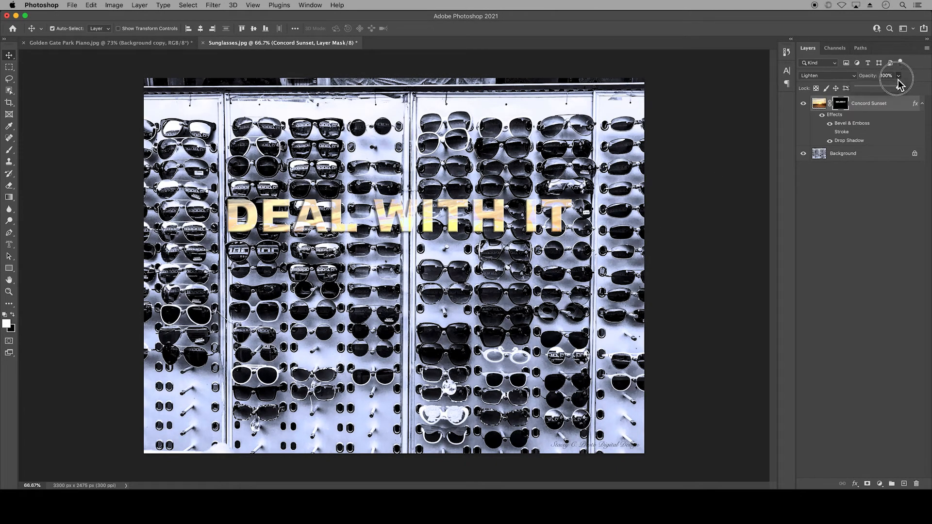
left_click_drag(875, 89, 907, 84)
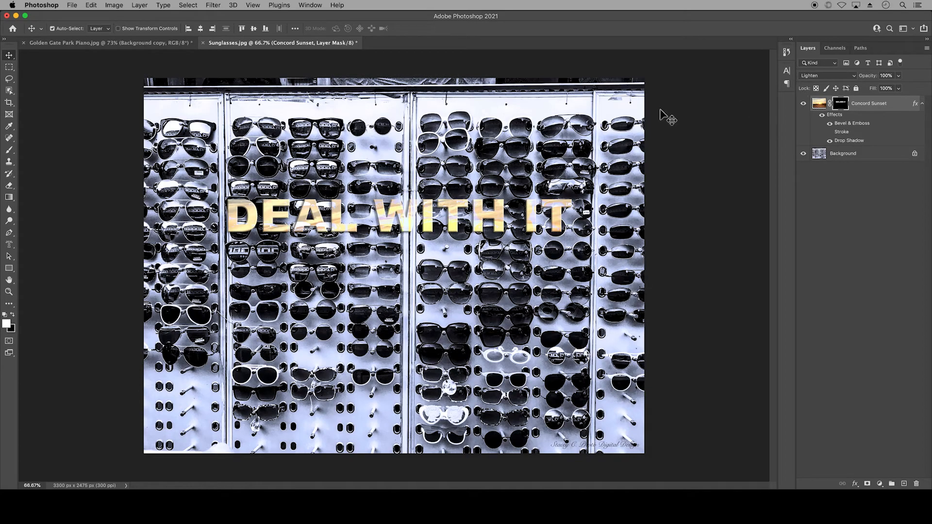
- Save the layered document in Photoshop format in Photos for Unit 02, named with the author's name followed by "_U02.2 Text Mask"
left_click(73, 6)
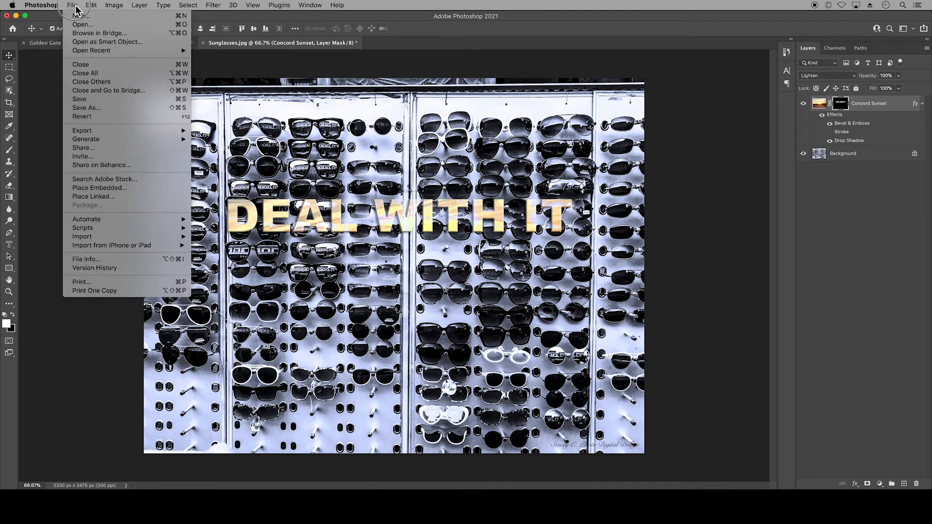
left_click(88, 107)
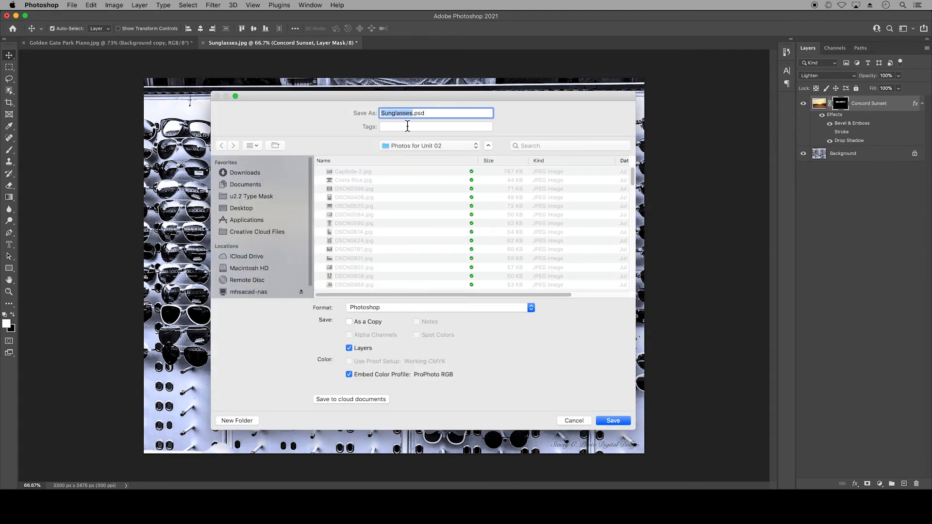
type("S")
left_click(610, 419)
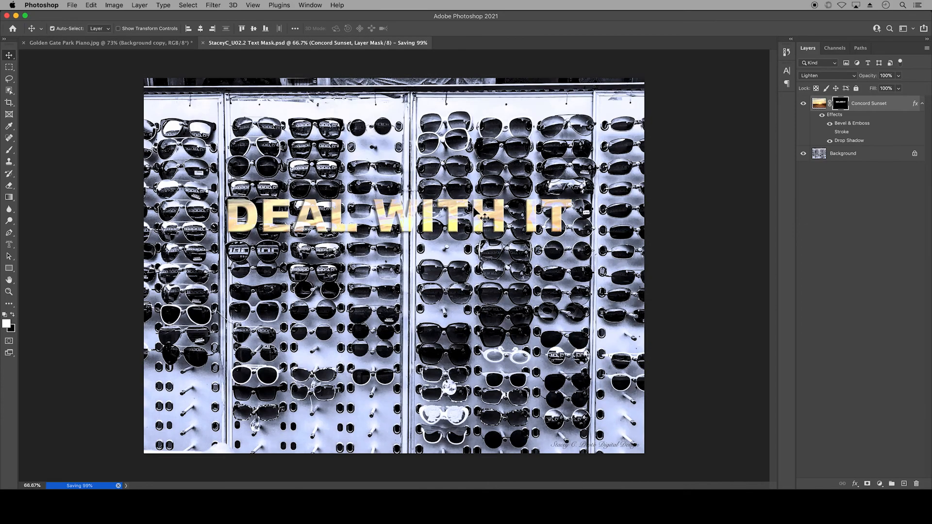
- Save a JPEG copy of the text mask composition under the same file name in Photos for Unit 02
left_click(73, 6)
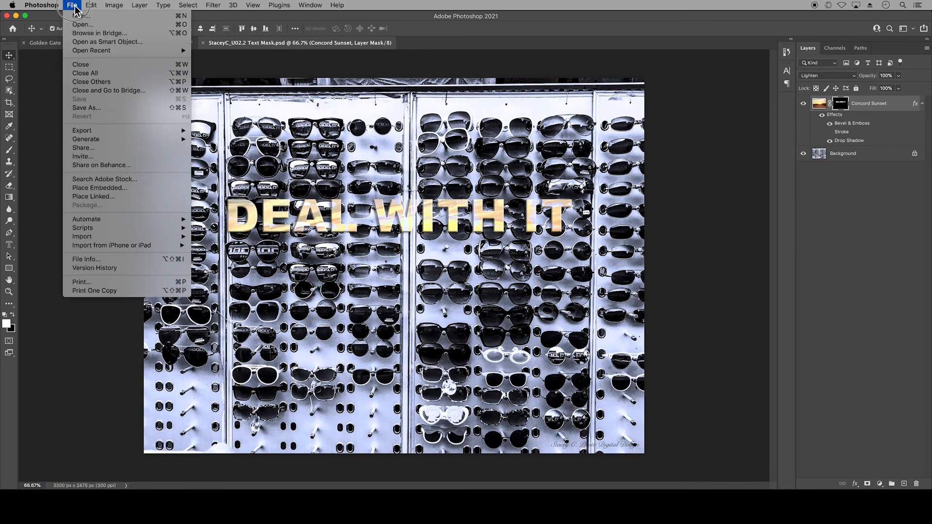
left_click(91, 108)
left_click(474, 308)
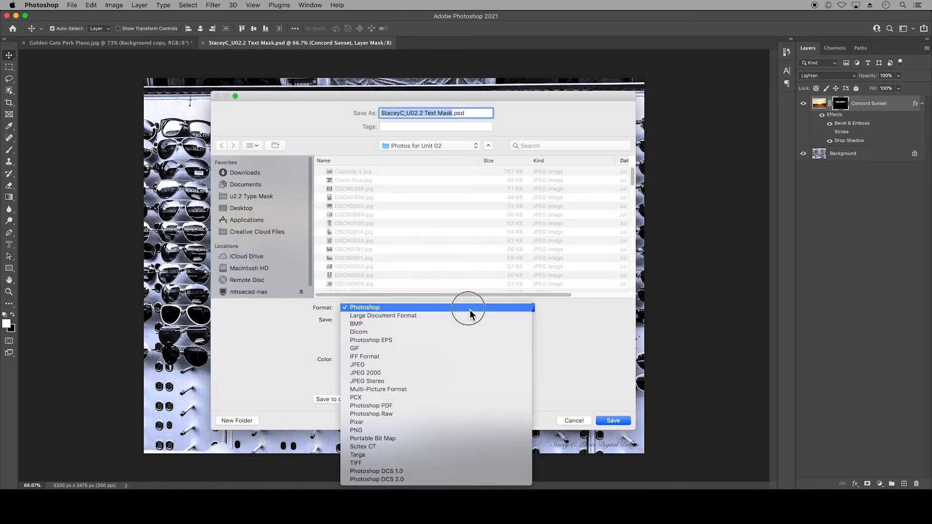
left_click(471, 360)
left_click(613, 420)
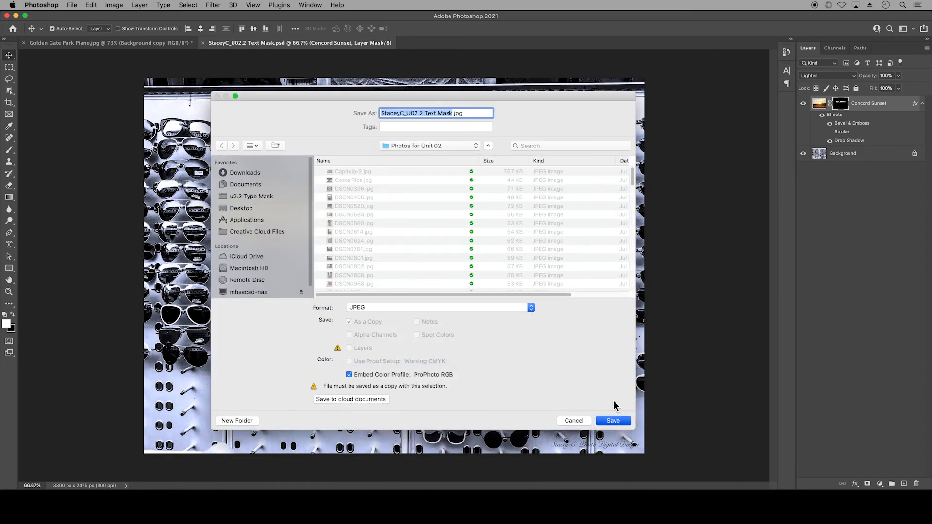